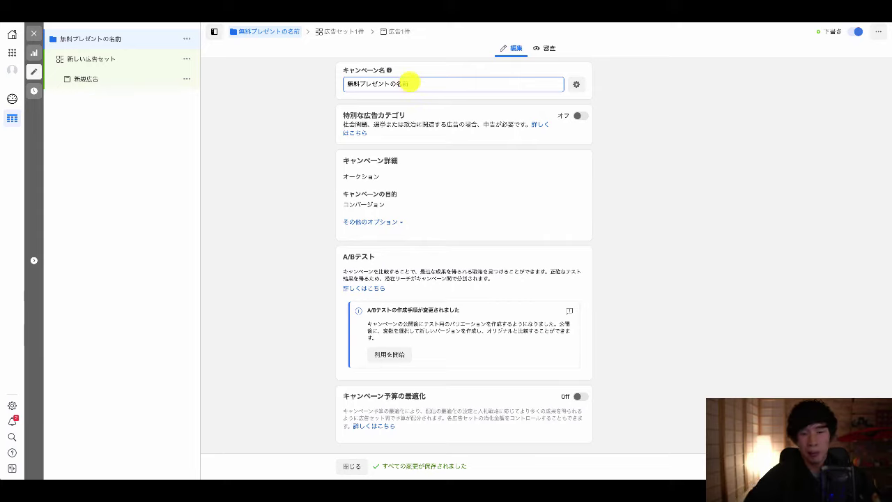
Complete the campaign name as 無料プレゼントの名前を入力
type("をにゅうry")
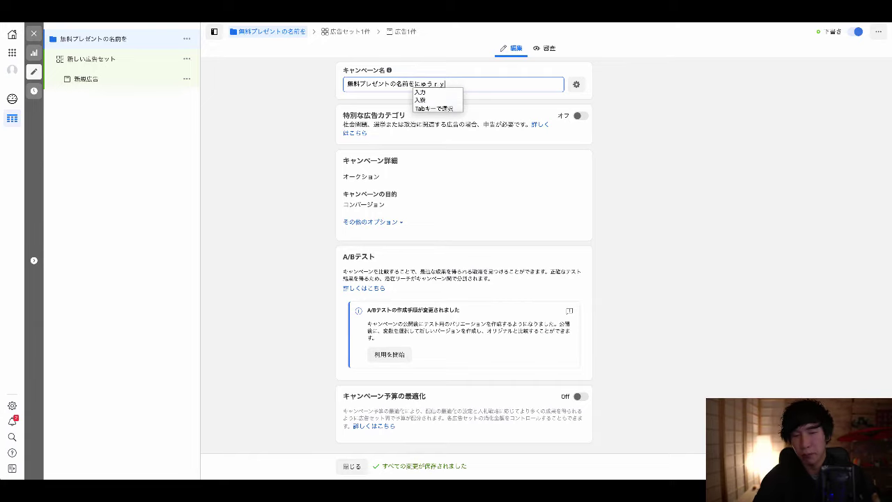
type("oku")
key("space")
key("Return")
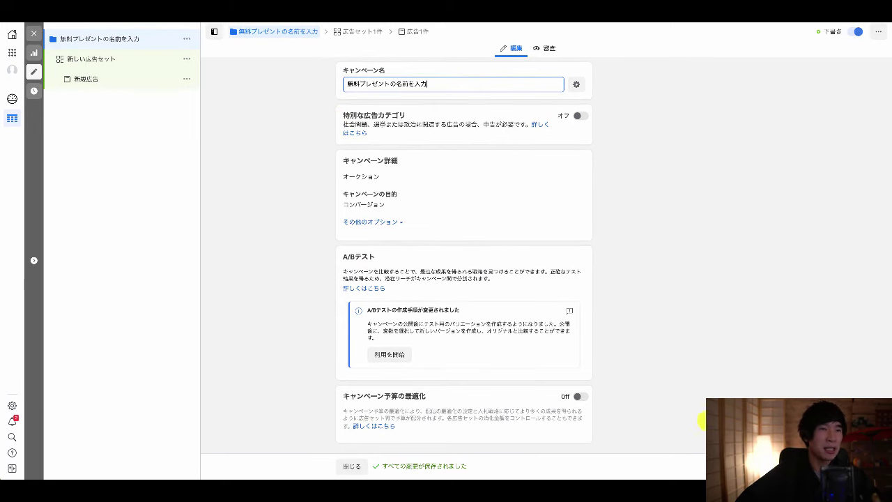
Open the campaign's new ad set and rename it ターゲティングAなど
left_click(361, 31)
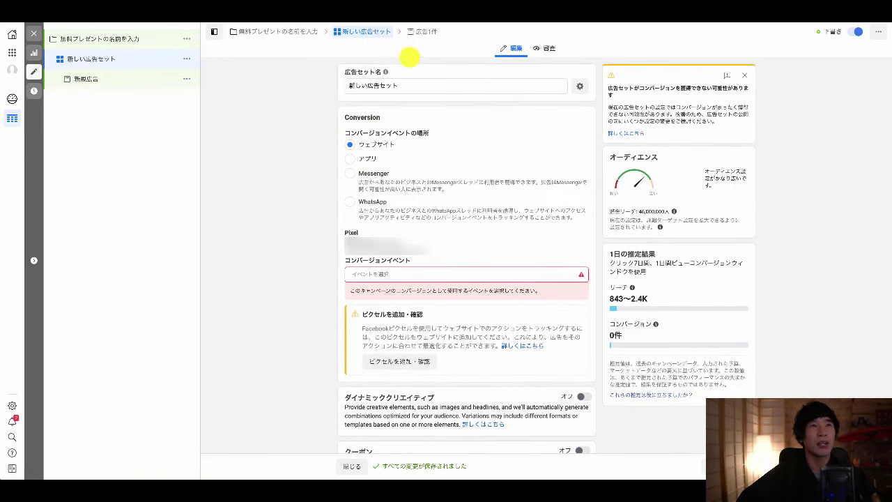
triple_click(402, 84)
key("BackSpace")
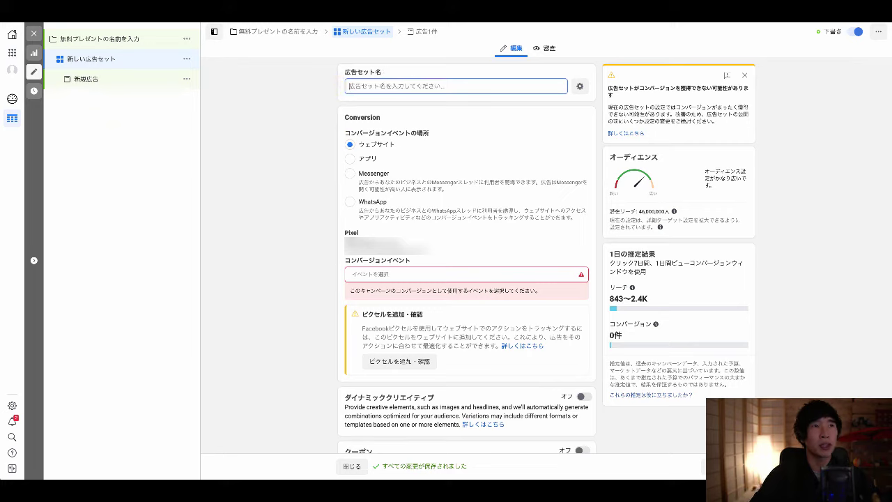
type("ターゲティングのカテゴリ")
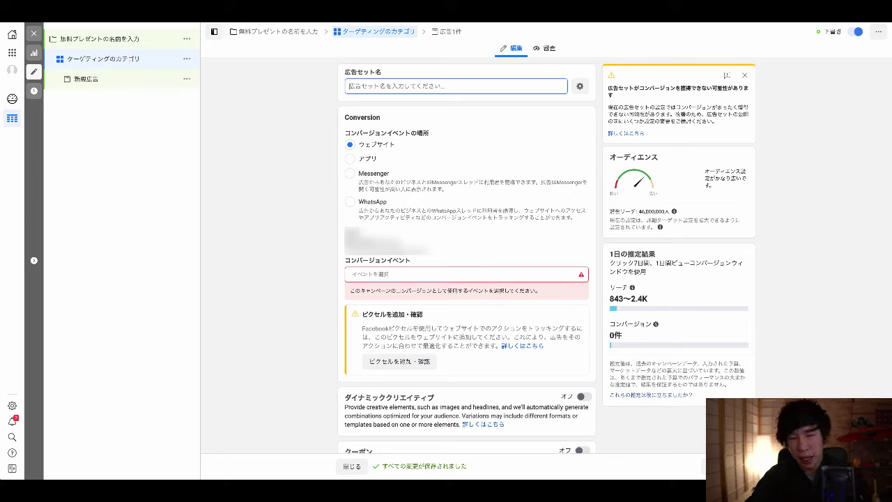
type("たー")
key("Tab")
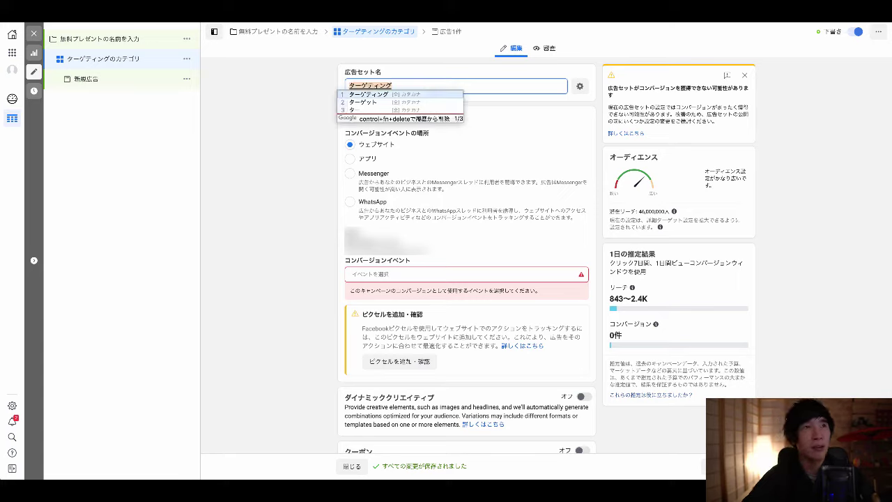
key("Return")
type("A")
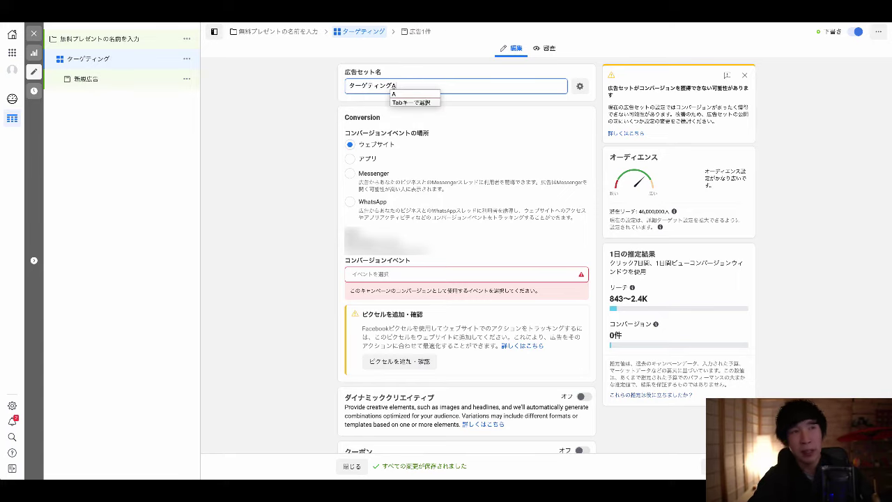
key("Return")
type("nado")
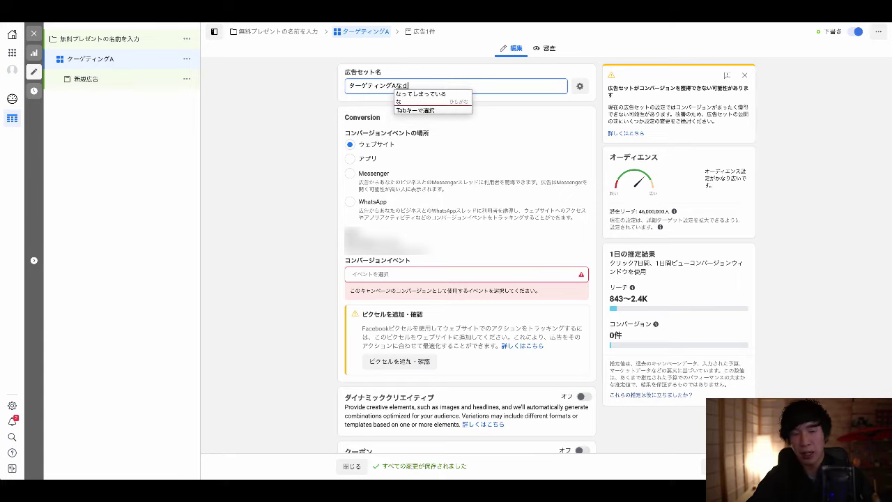
key("Return")
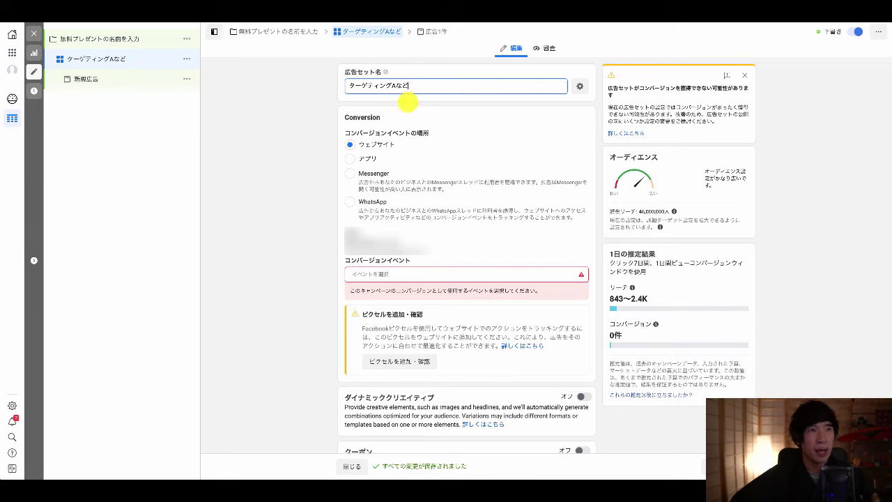
Choose 登録完了 as the ad set's conversion event
scroll(379, 123, "down", 1)
left_click(380, 122)
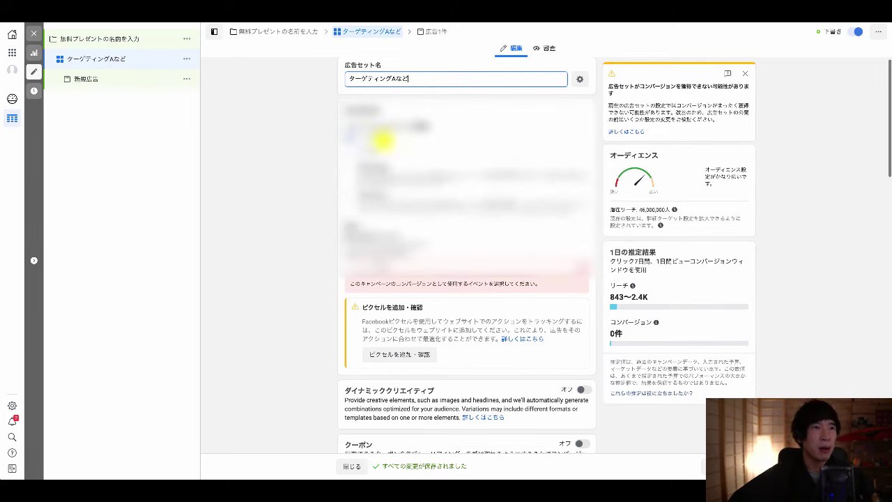
scroll(305, 203, "down", 2)
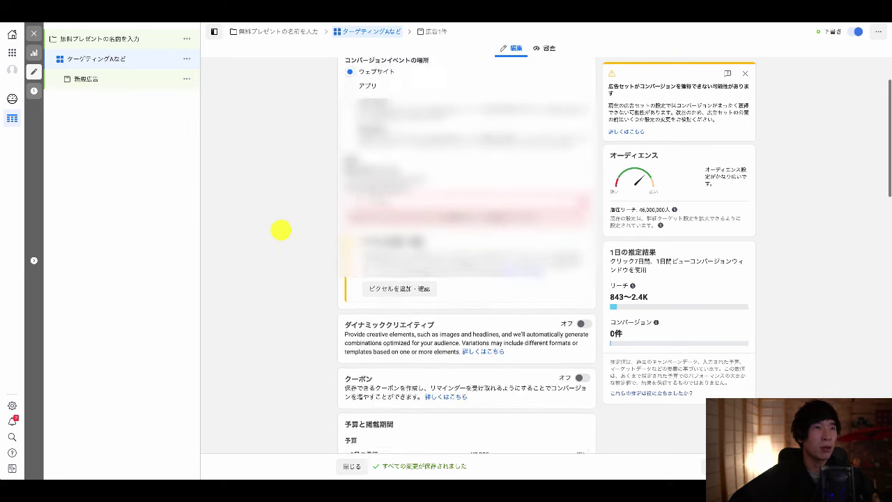
mouse_move(505, 166)
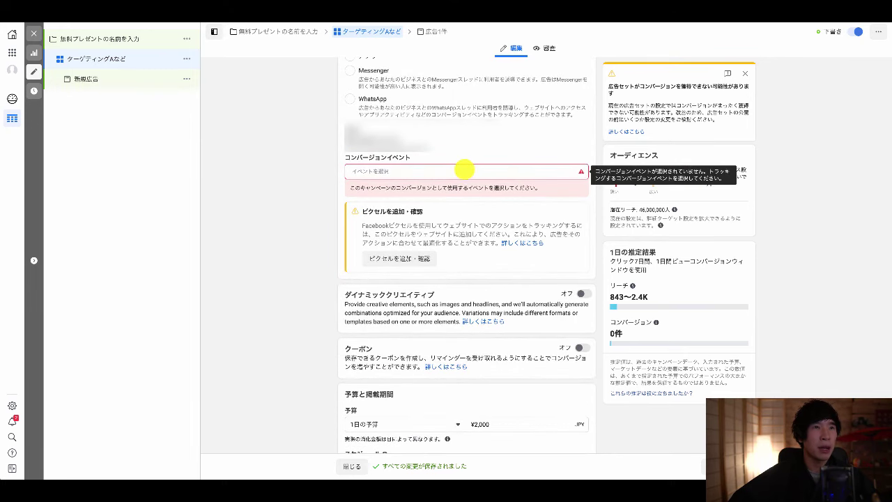
left_click(425, 171)
scroll(411, 242, "down", 4)
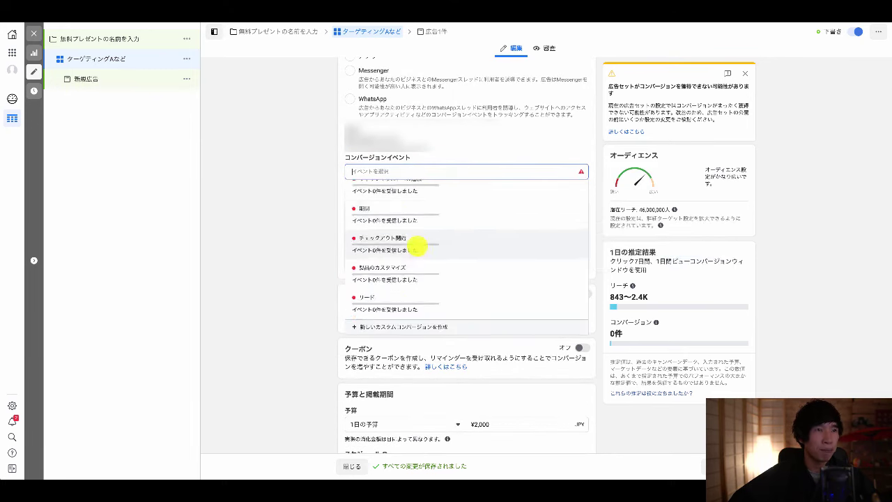
scroll(416, 245, "down", 3)
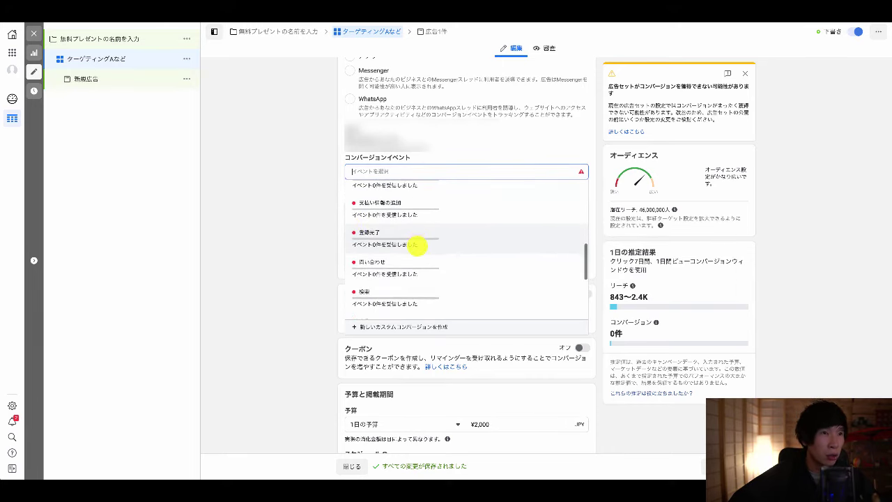
left_click(379, 236)
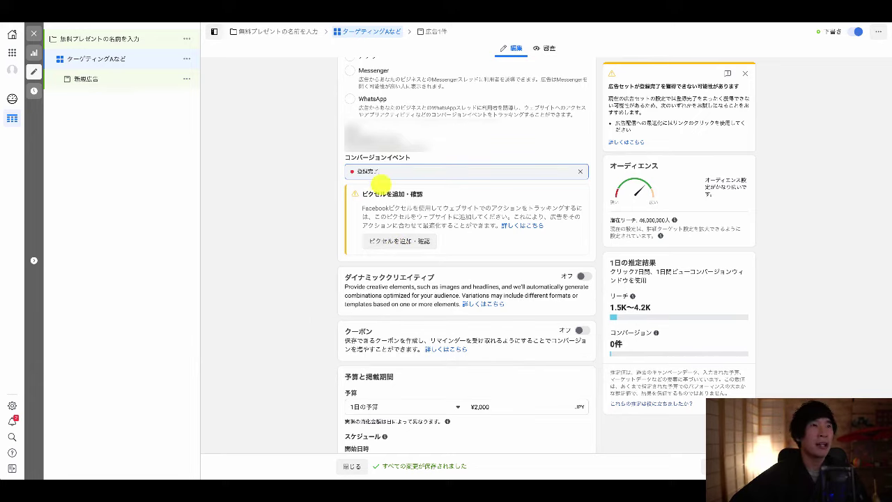
Set the ad set's daily budget to ¥1,000
scroll(291, 200, "down", 1)
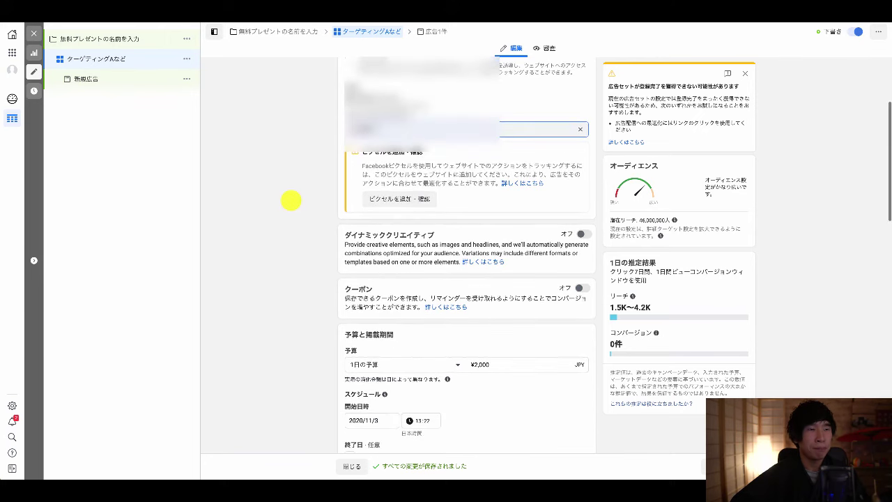
scroll(291, 200, "down", 3)
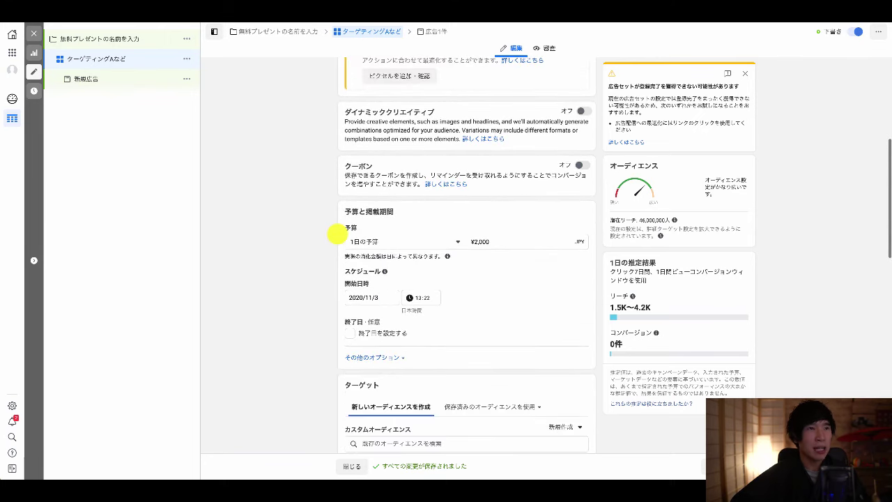
left_click(468, 242)
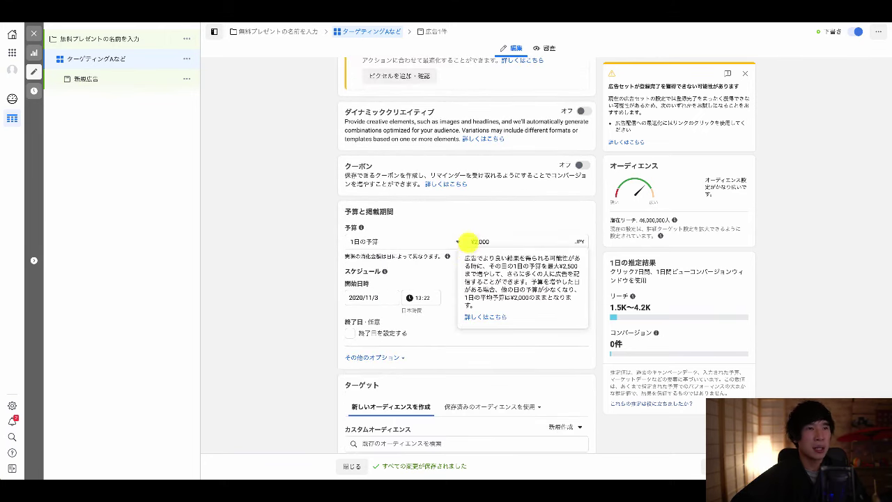
left_click(493, 241)
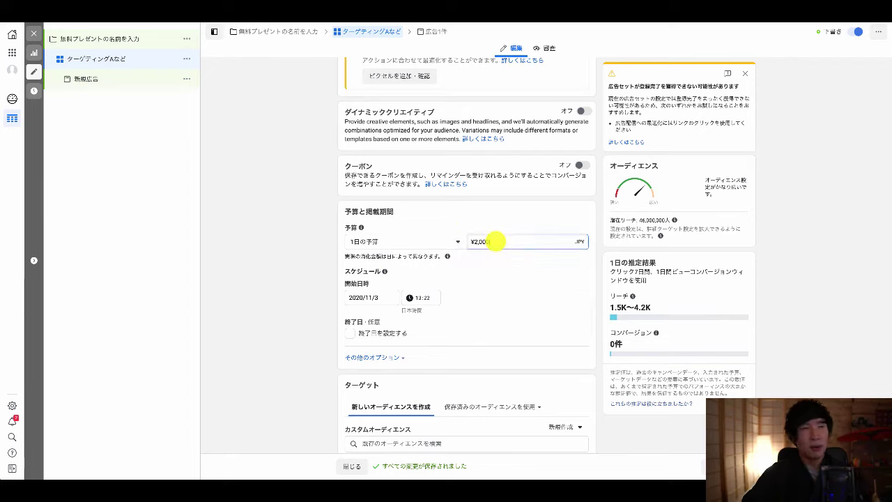
key("BackSpace")
key("BackSpace")
key("BackSpace")
key("BackSpace")
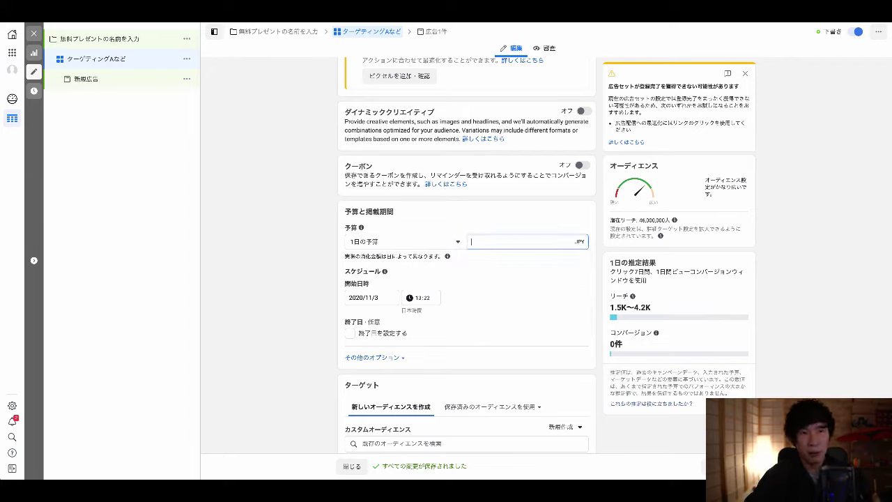
type("100")
key("BackSpace")
key("BackSpace")
key("BackSpace")
type("2000")
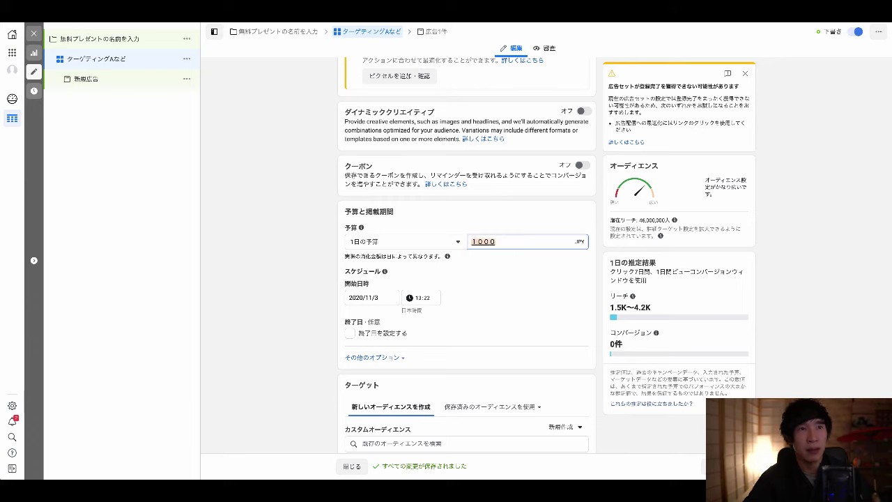
key("space")
key("space")
key("Return")
key("BackSpace")
key("BackSpace")
key("BackSpace")
key("BackSpace")
key("BackSpace")
type("1000")
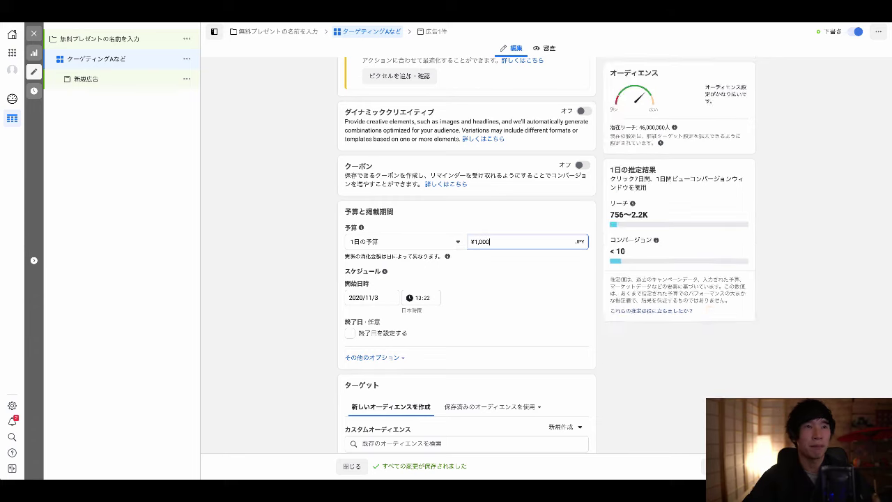
key("Return")
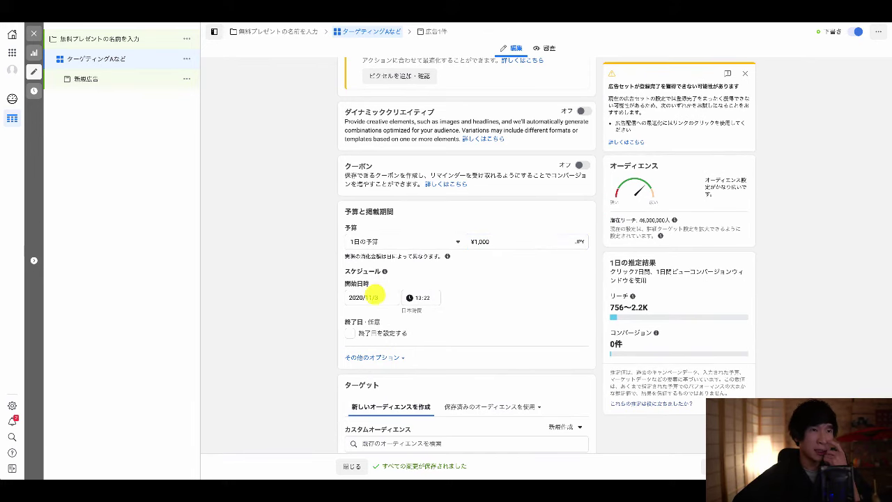
Select この地域に住んでいる人、または最近この地域にいた人 as the location condition for the ad set's target audience
scroll(376, 293, "down", 1)
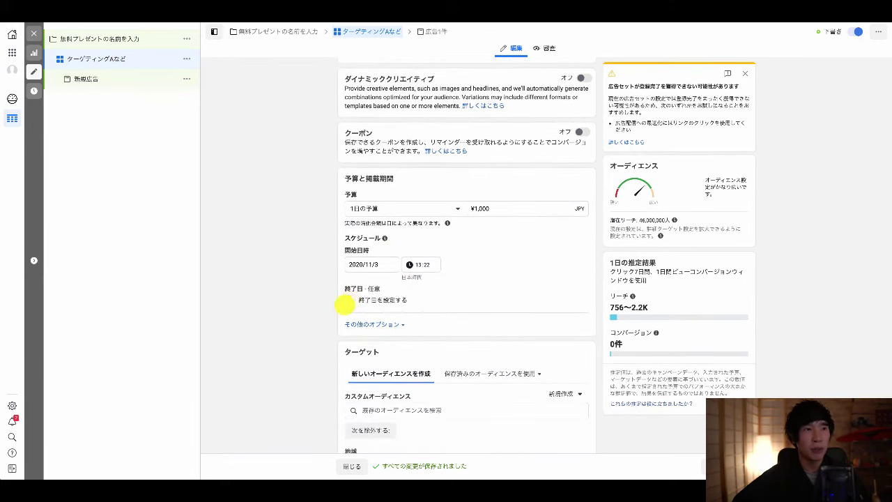
scroll(352, 301, "down", 3)
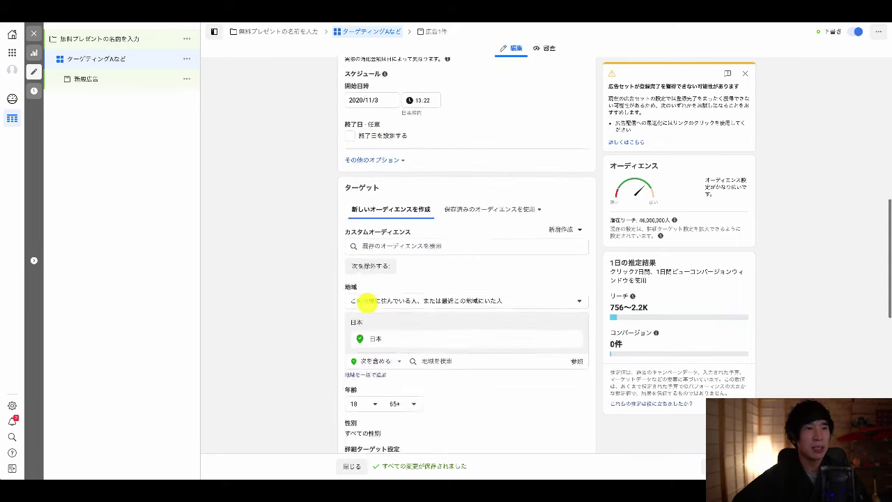
scroll(367, 303, "down", 2)
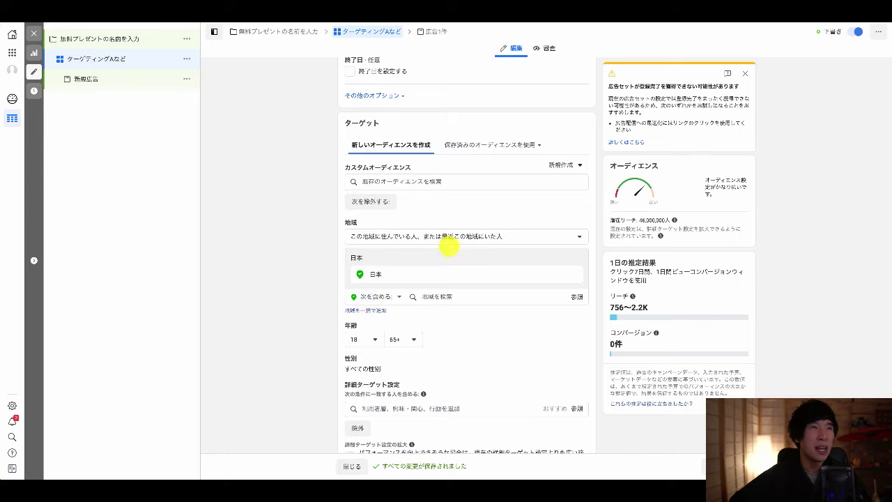
mouse_move(434, 178)
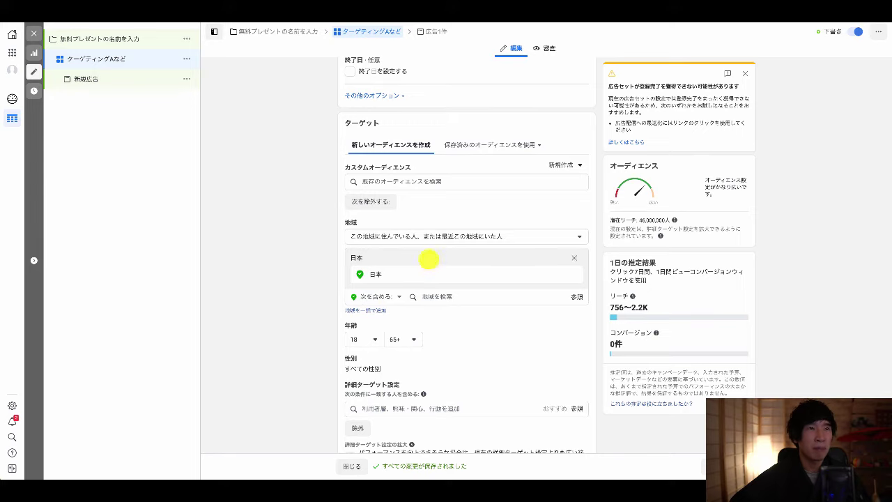
mouse_move(388, 276)
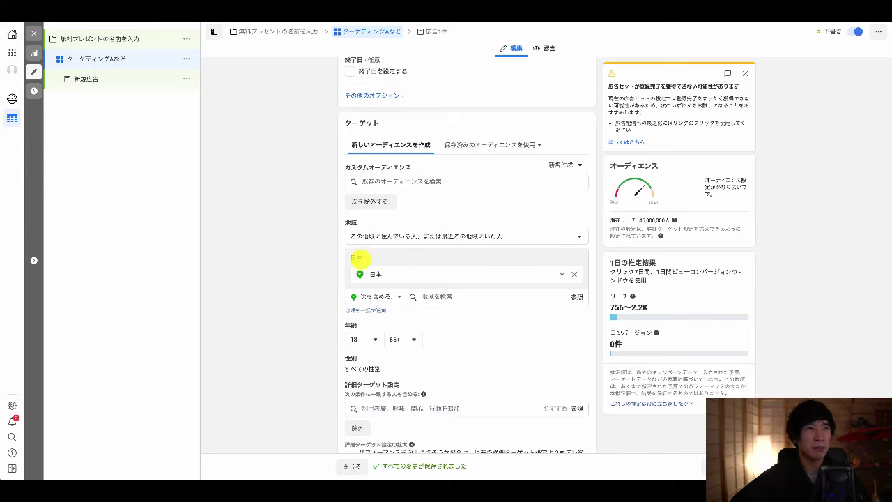
left_click(404, 234)
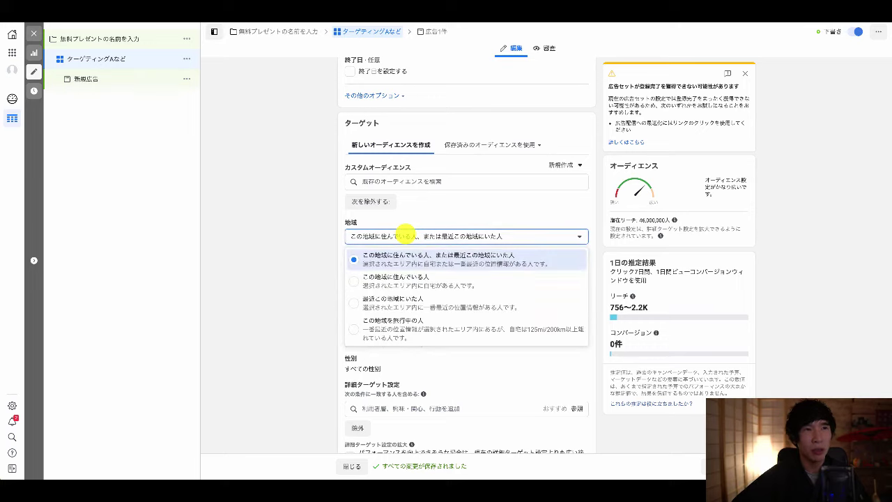
left_click(407, 261)
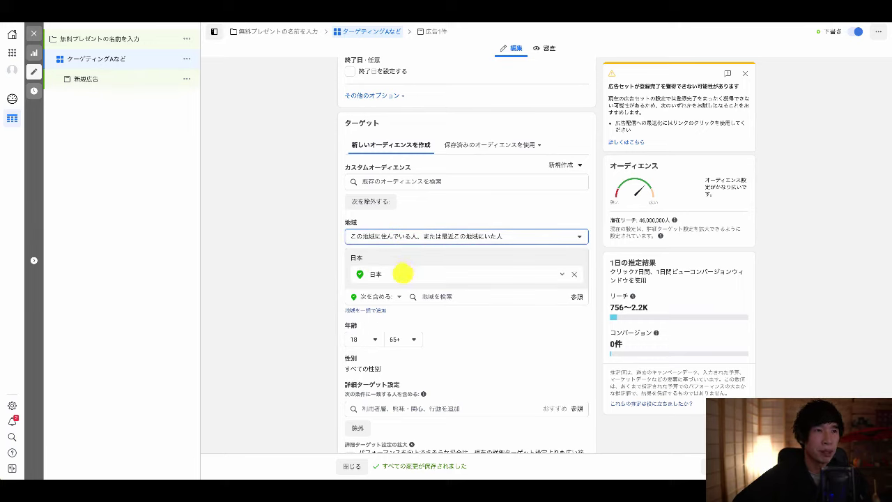
Change the target audience's location to 横浜市, Kanagawa Prefecture
left_click(401, 275)
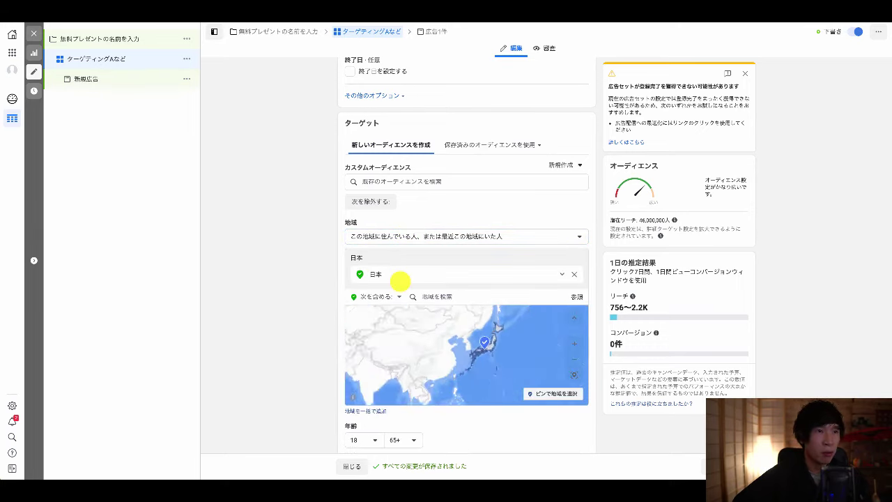
left_click(434, 296)
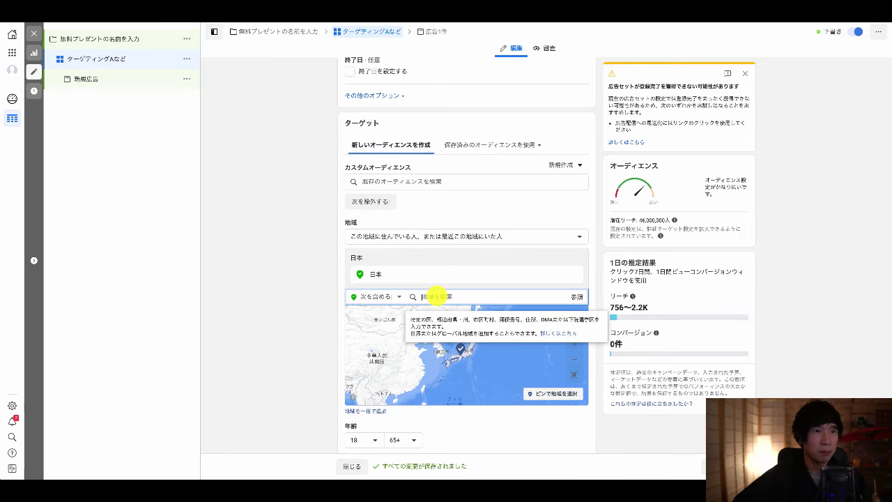
type("yokohm")
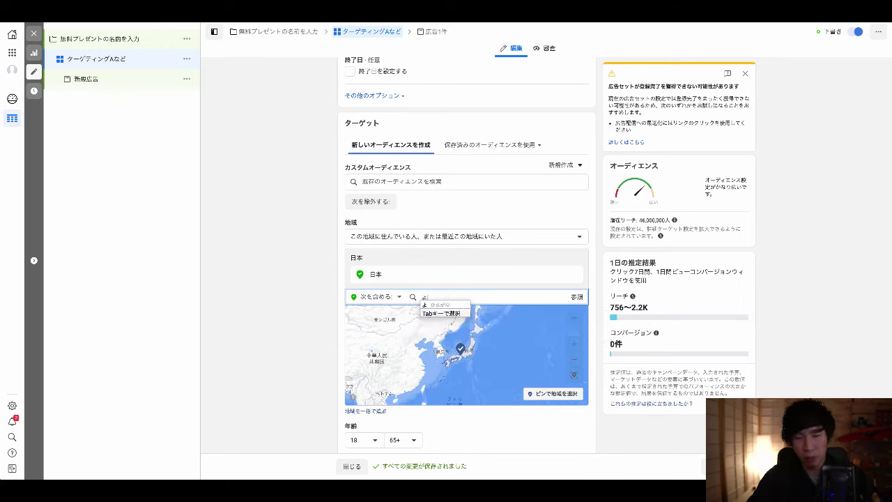
key("BackSpace")
key("BackSpace")
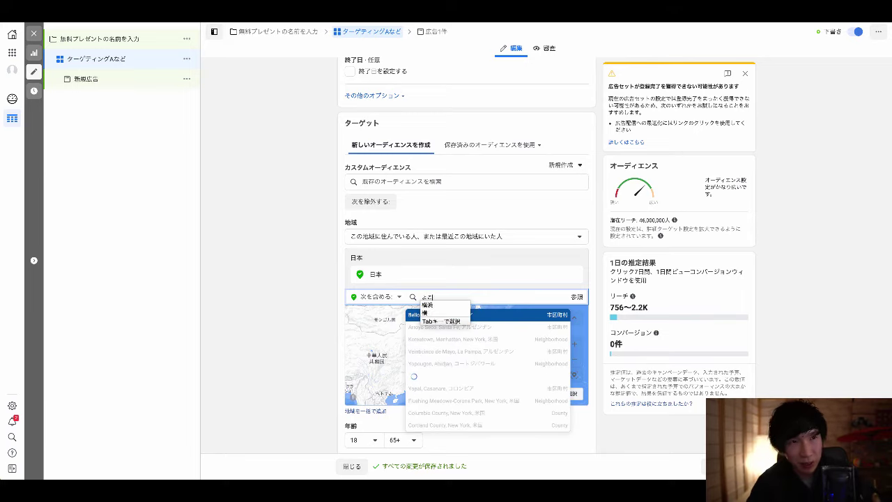
key("Tab")
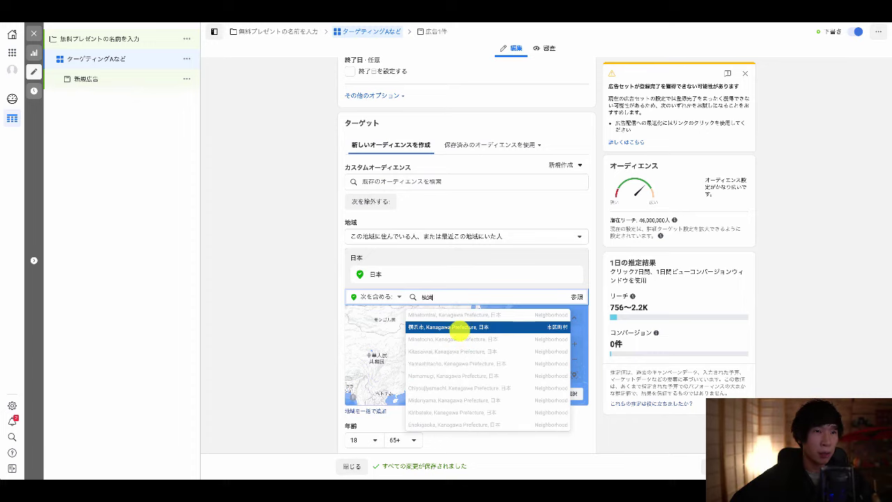
left_click(454, 328)
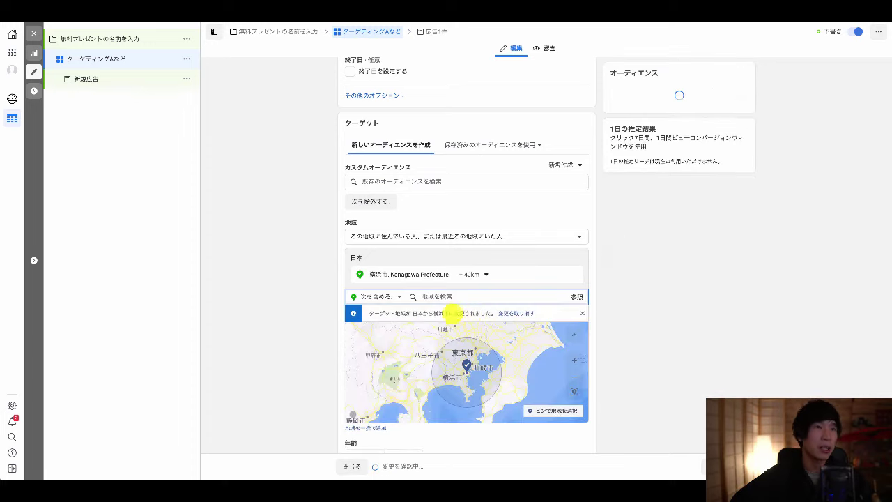
Try a 49 km radius around 横浜市 and return the radius to 40 km
scroll(446, 301, "down", 1)
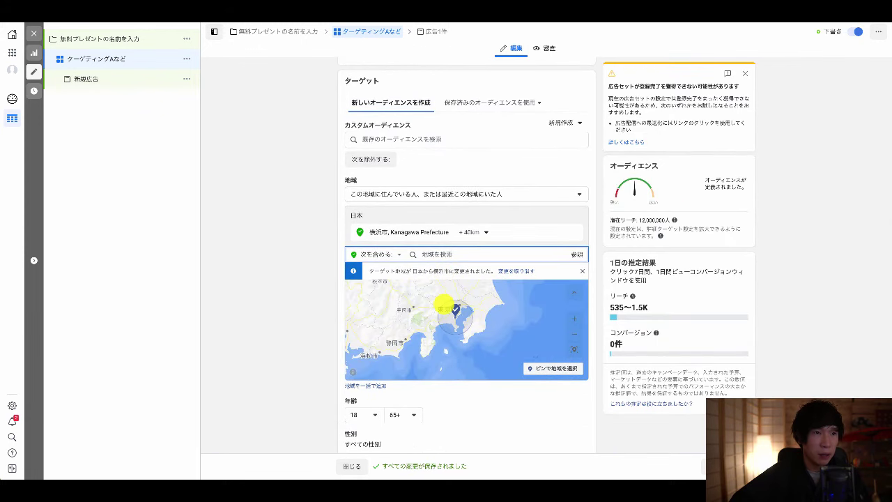
scroll(443, 303, "up", 3)
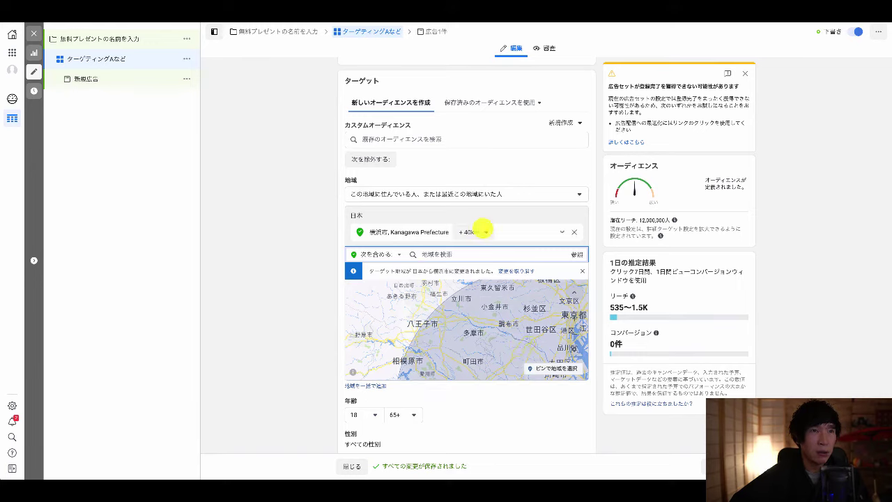
left_click(475, 231)
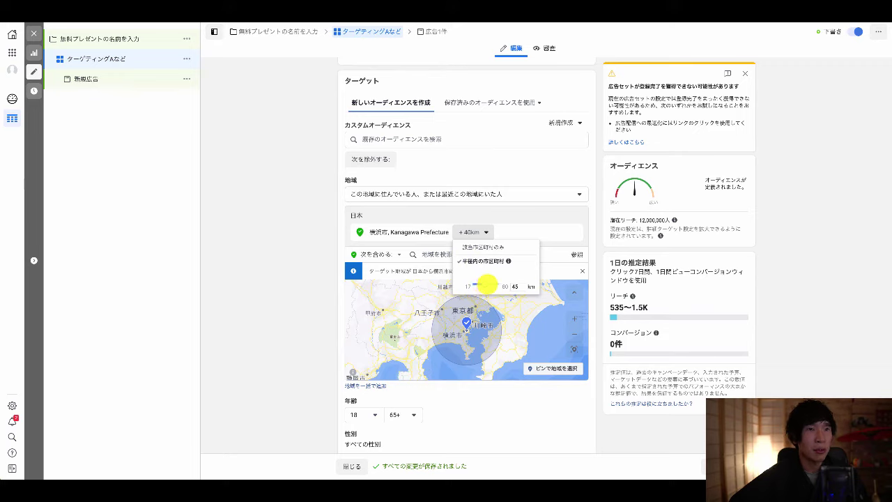
left_click_drag(488, 283, 485, 284)
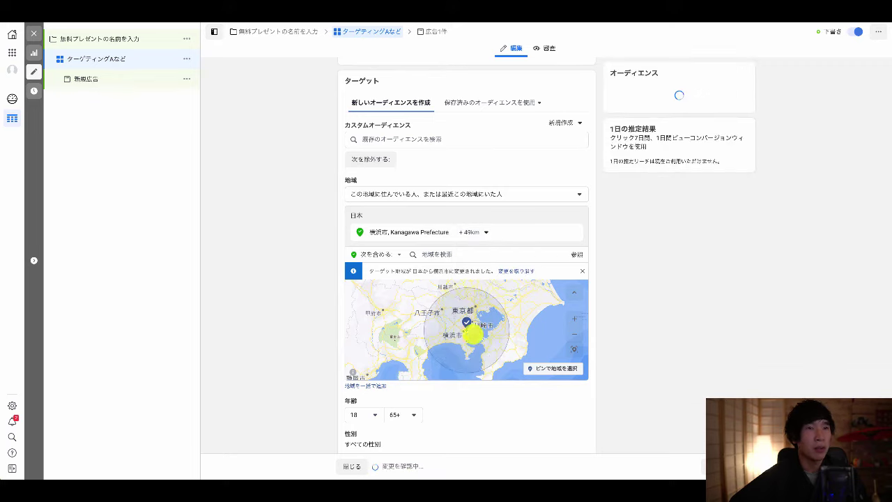
left_click(487, 232)
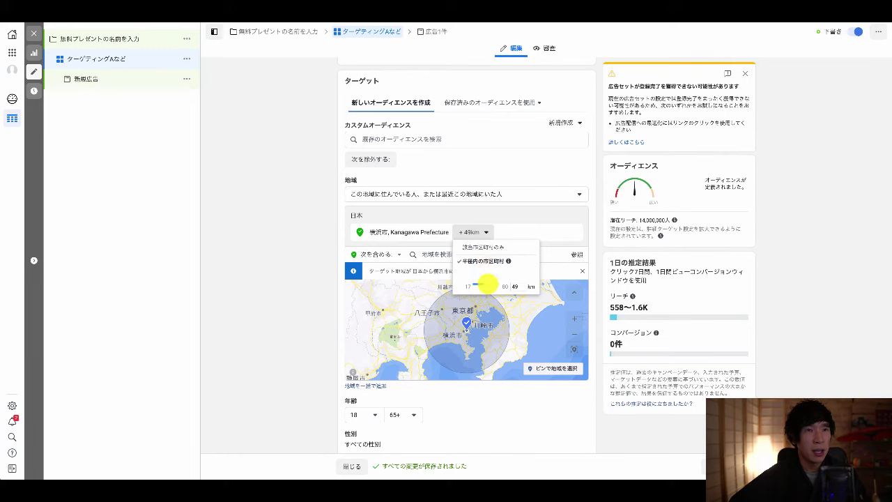
left_click_drag(481, 284, 485, 285)
left_click(475, 232)
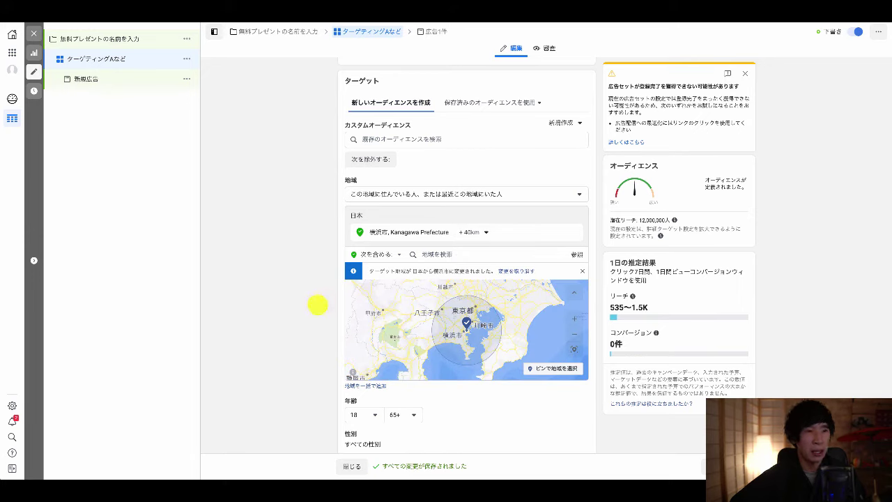
Set the target audience's age range to 25–40 and open its gender setting for editing
scroll(317, 304, "down", 1)
left_click(374, 366)
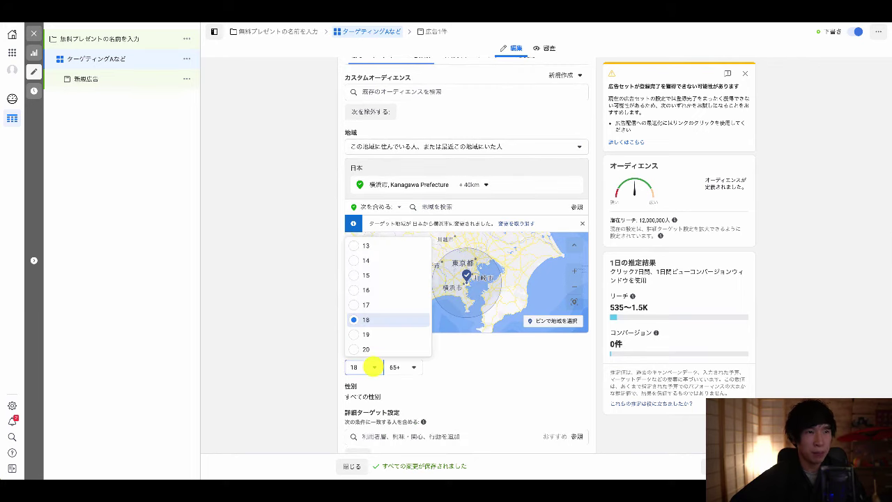
scroll(376, 320, "down", 3)
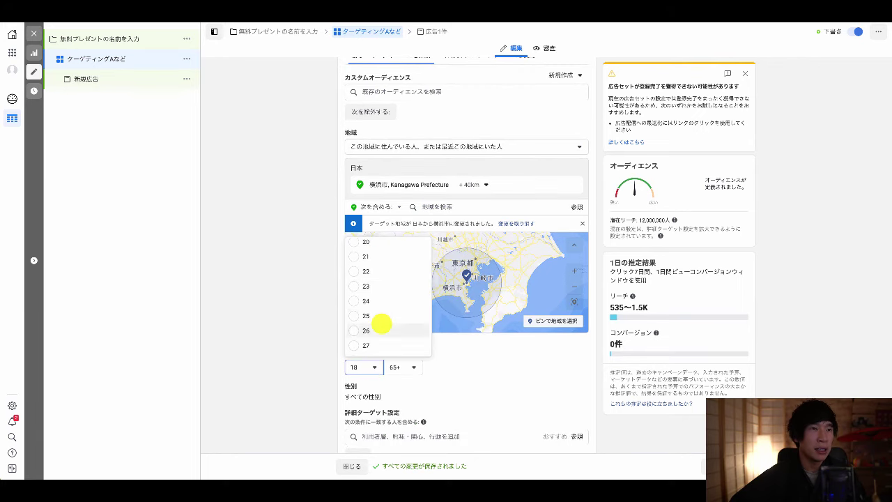
left_click(366, 315)
left_click(407, 367)
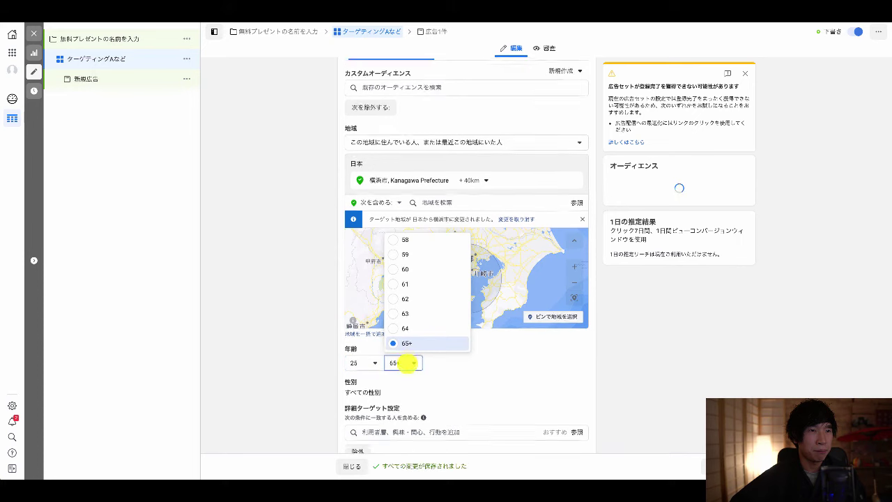
scroll(404, 382, "up", 9)
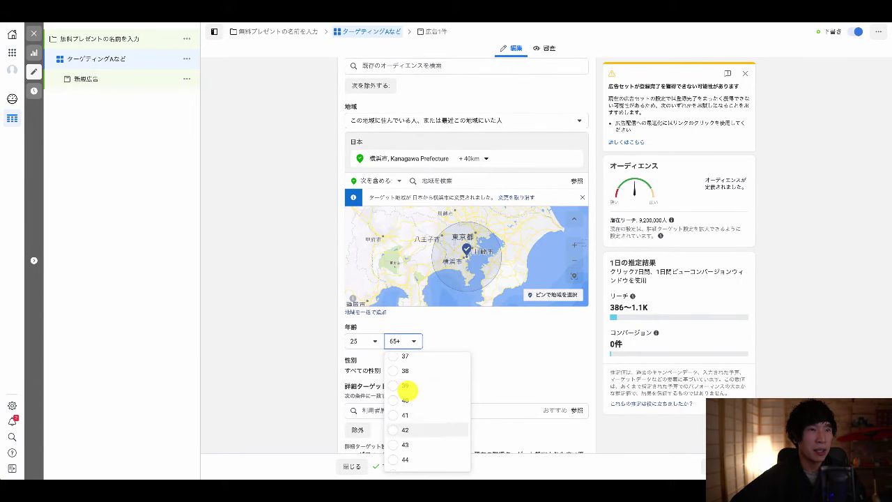
left_click(405, 399)
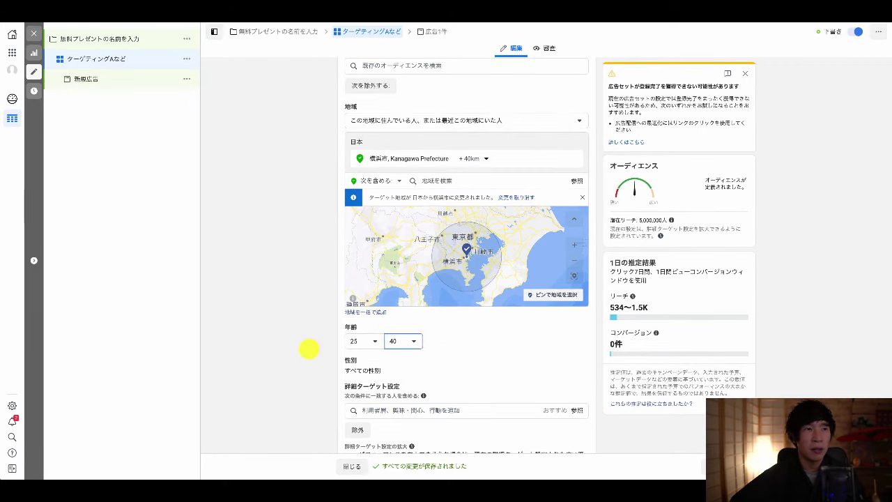
scroll(309, 348, "down", 1)
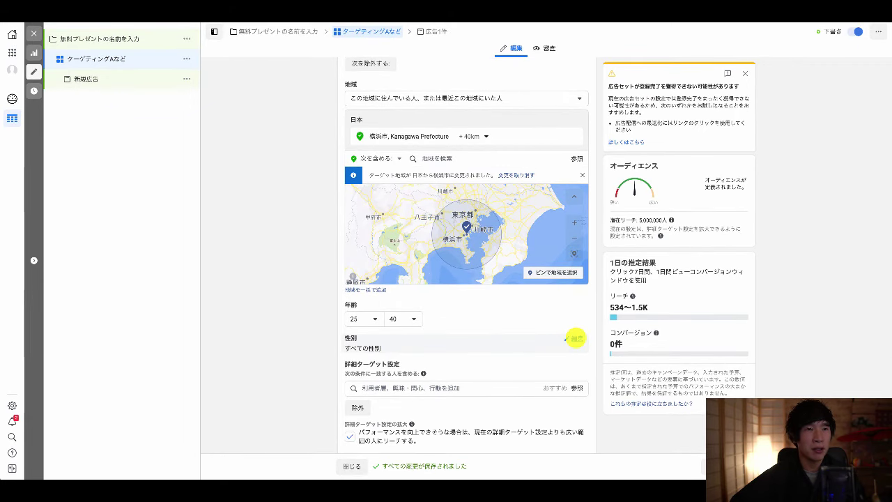
left_click(576, 337)
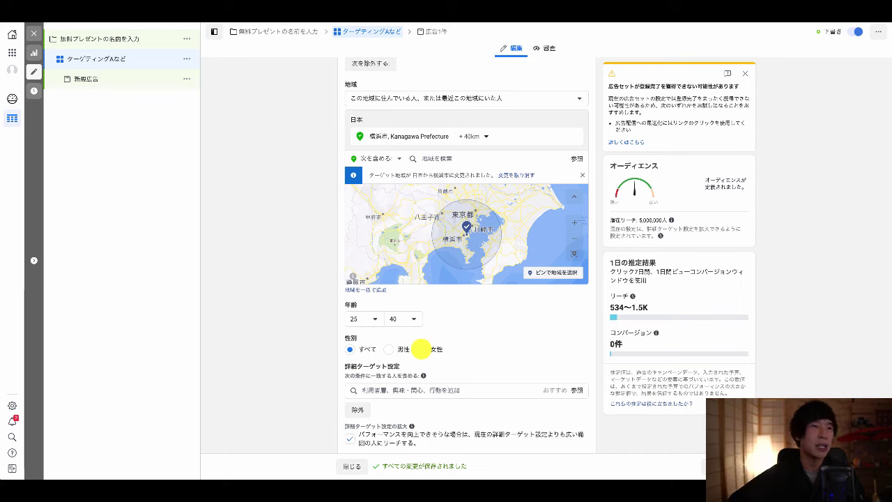
Search the detailed targeting for 美容 and add the 専攻 entry as a condition
scroll(492, 344, "down", 1)
scroll(492, 343, "down", 1)
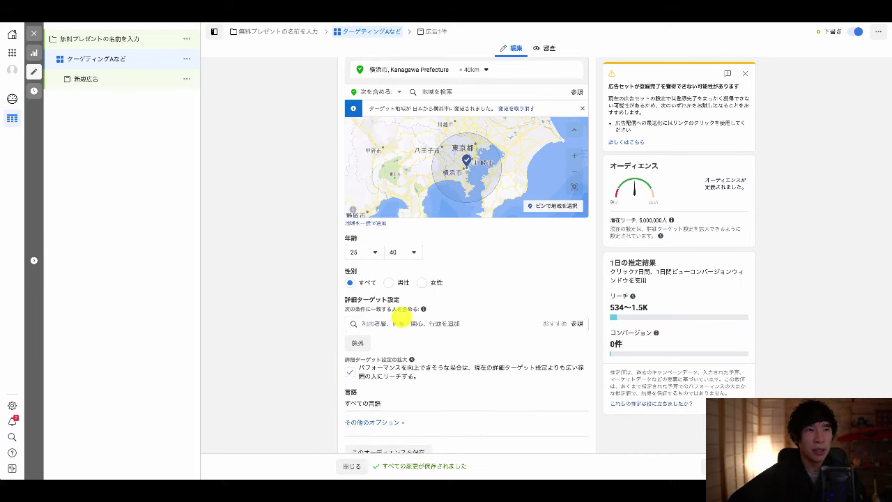
mouse_move(420, 320)
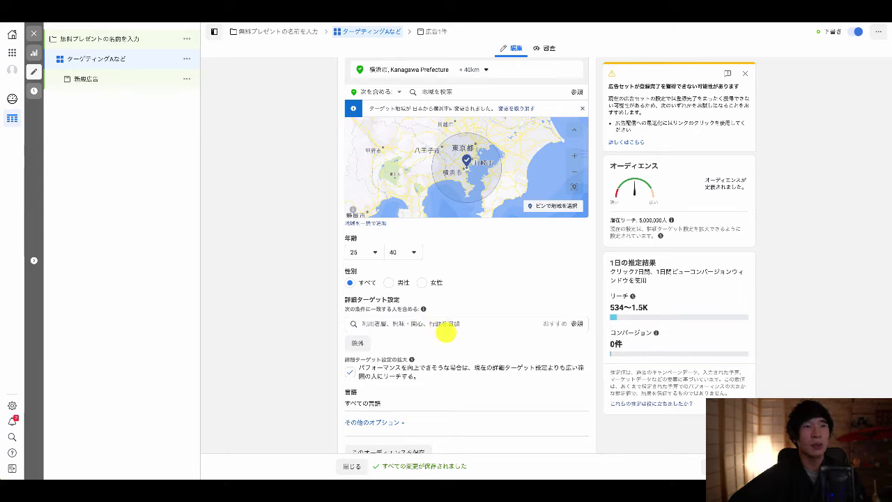
left_click(455, 323)
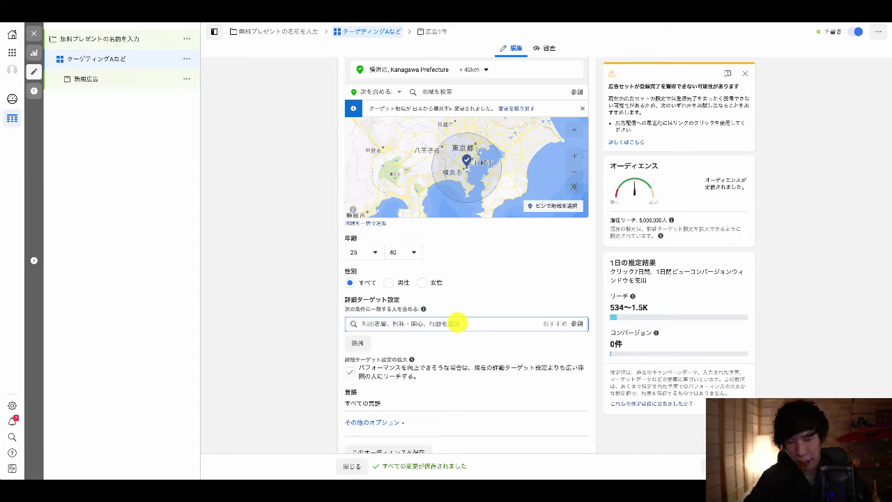
type("美容")
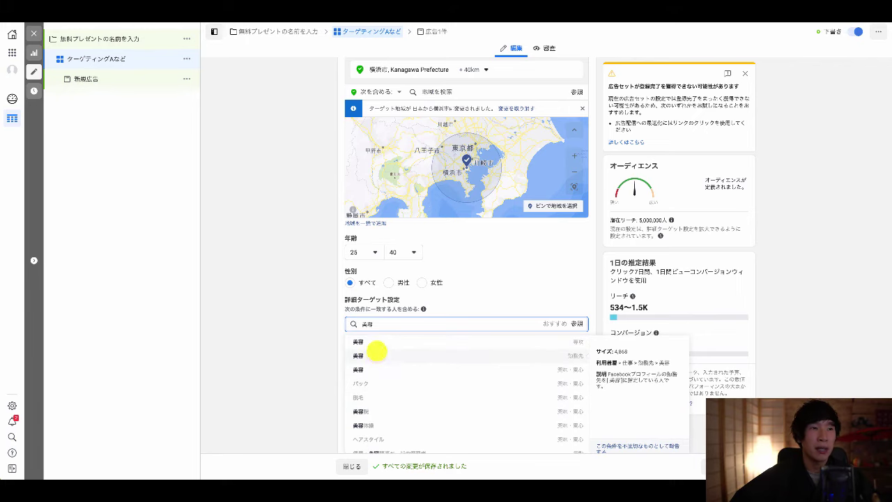
left_click(376, 343)
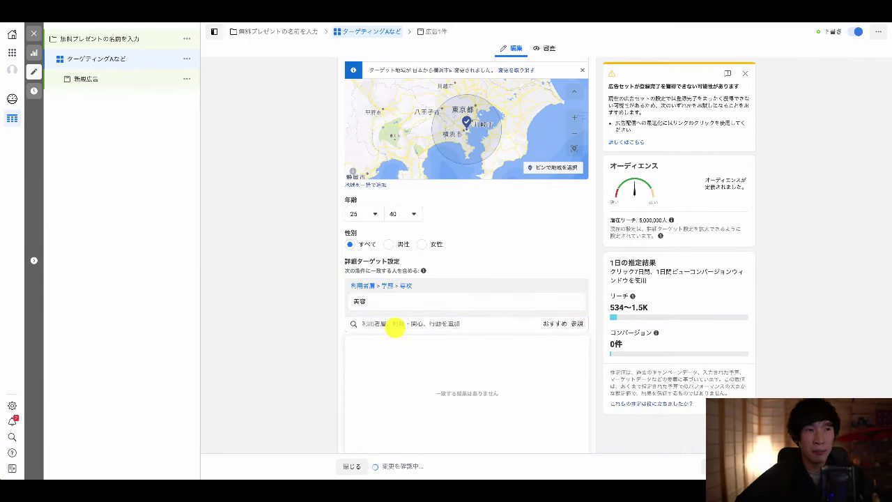
Search the detailed targeting for キャンプ and add it as an interest under アウトドア活動
type("ky")
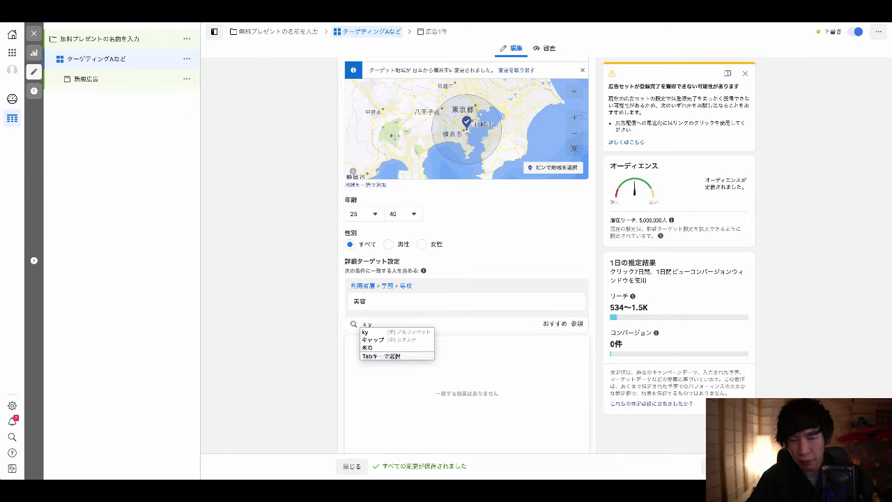
type("anpu")
key("Return")
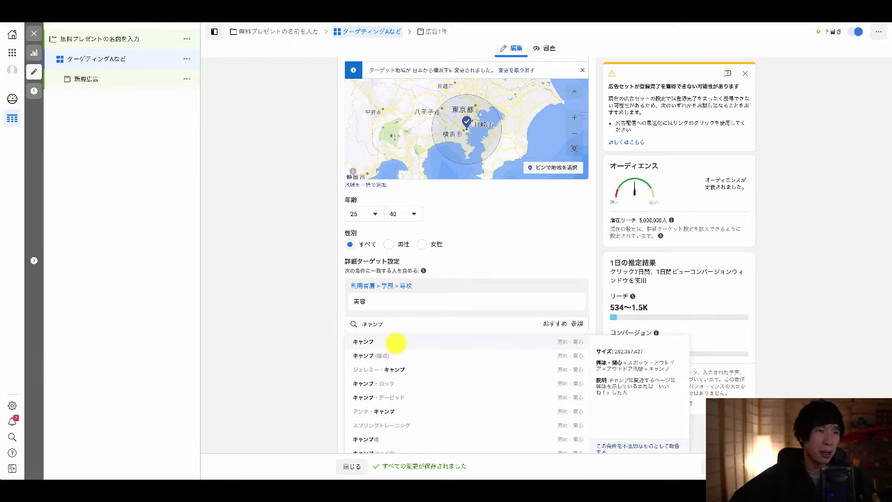
left_click(394, 342)
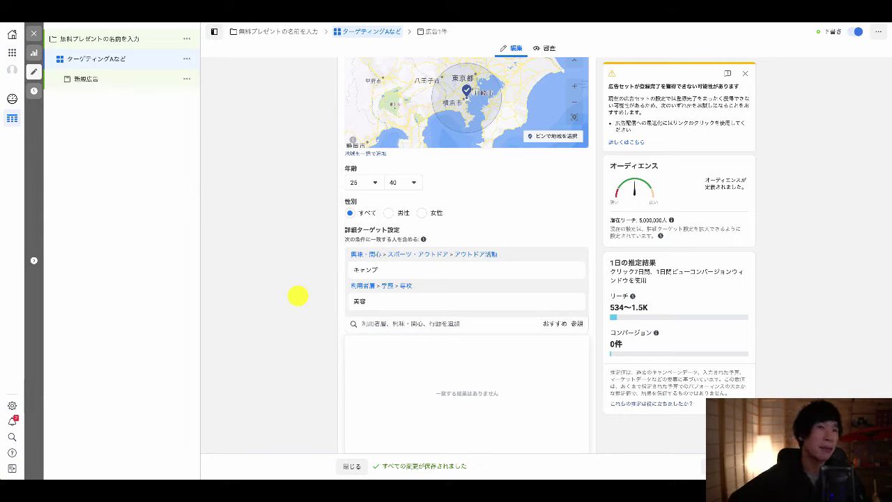
Remove the 美容 condition from the detailed targeting
scroll(362, 286, "down", 1)
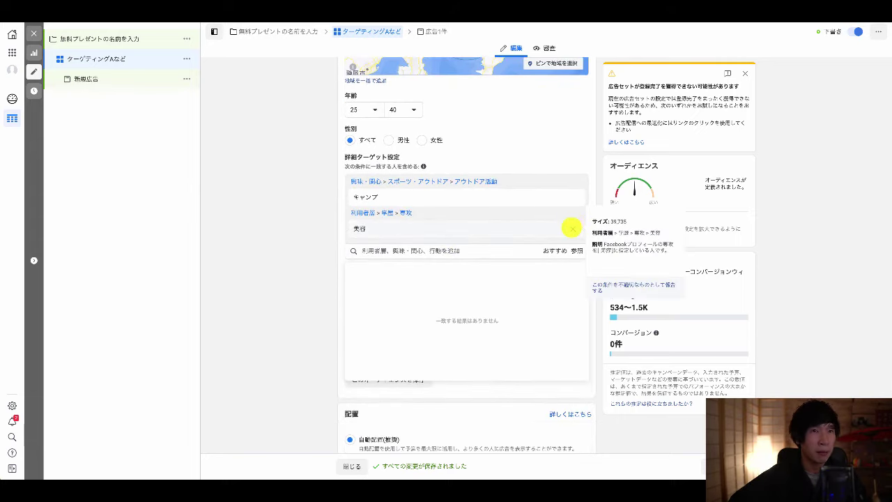
left_click(572, 227)
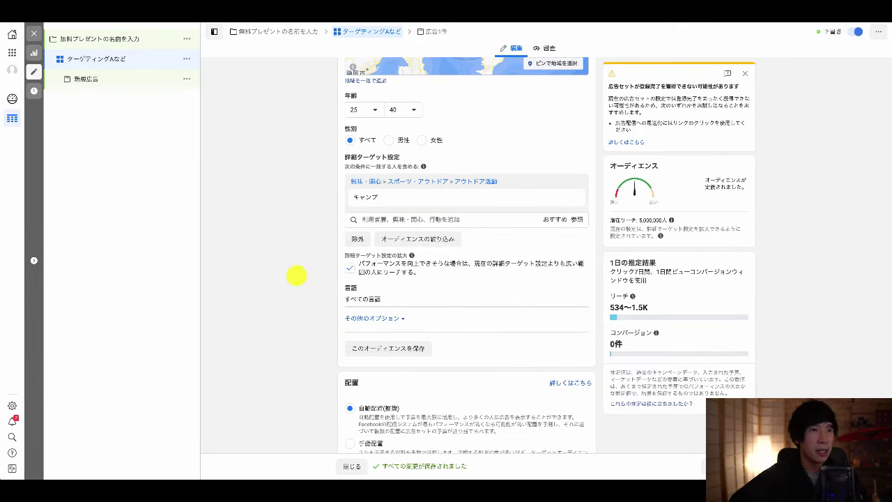
Restrict the target audience's language to 日本語
mouse_move(522, 291)
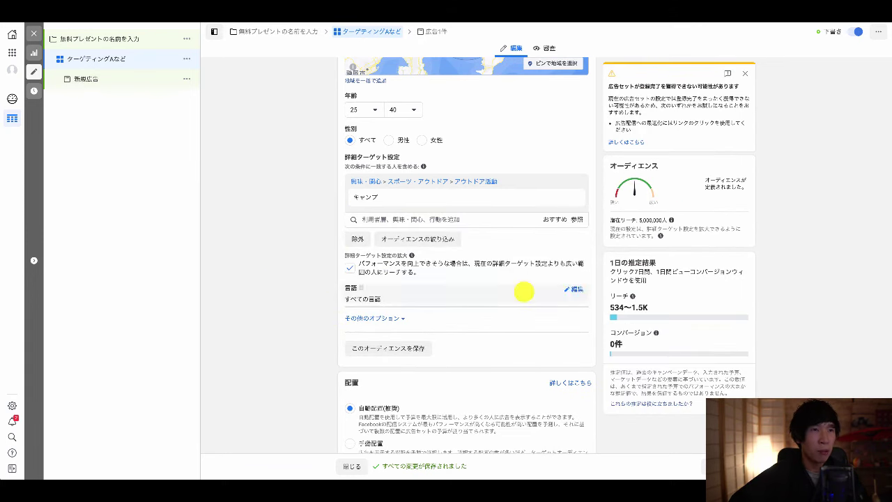
left_click(576, 289)
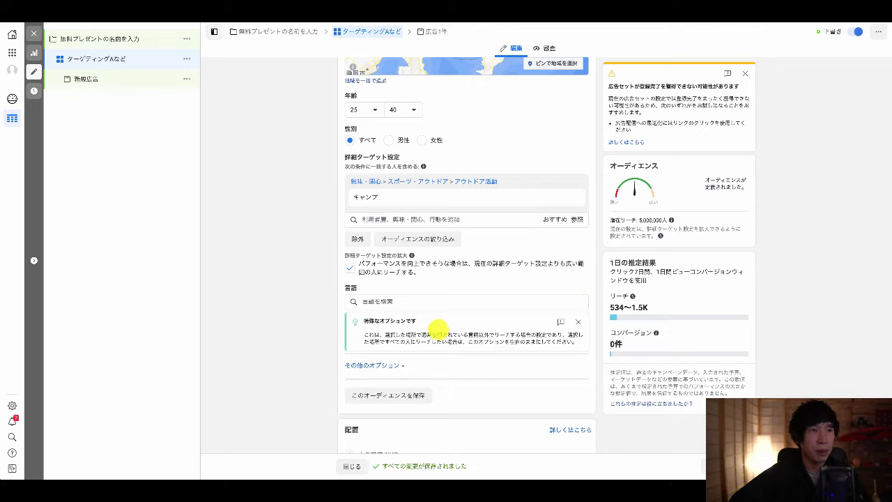
left_click(425, 302)
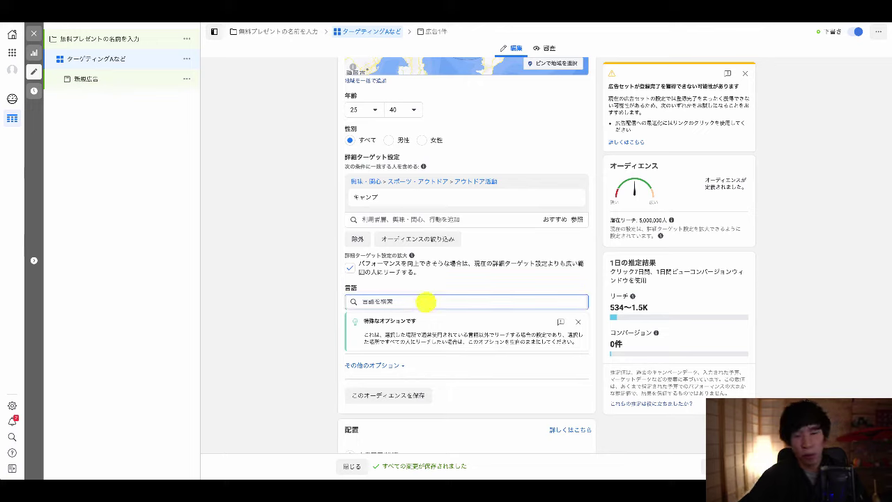
type("日本語")
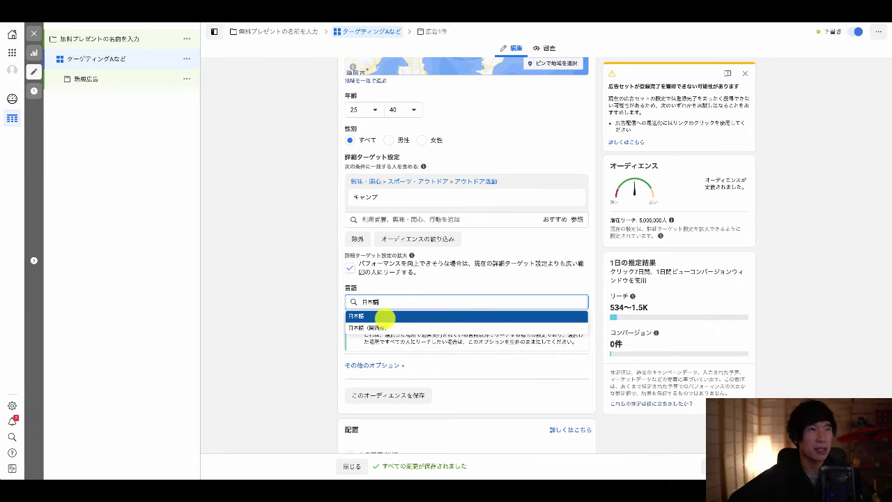
left_click(380, 315)
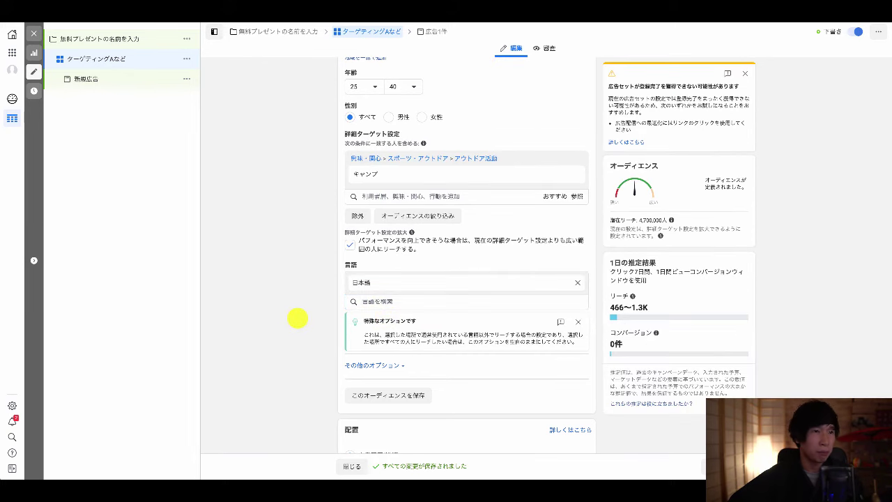
scroll(297, 318, "down", 3)
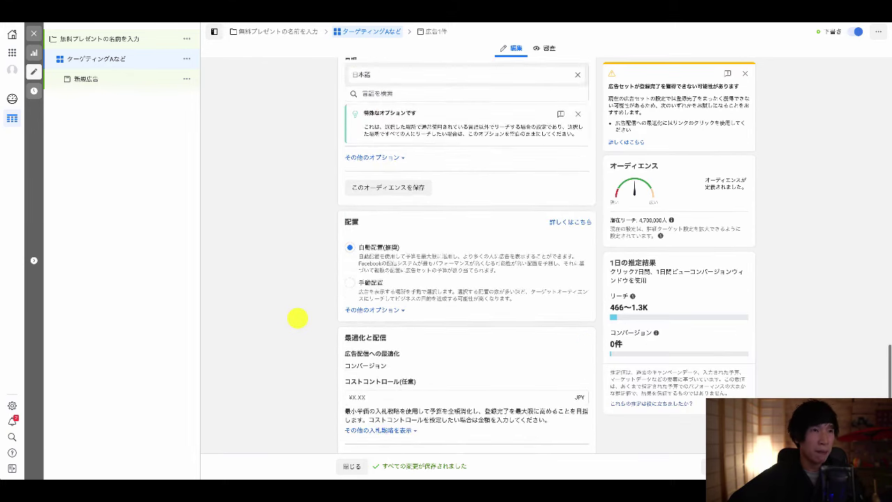
Review the ad set's placement and optimization settings, keeping automatic placement, and proceed to the ad's settings
scroll(297, 318, "up", 2)
scroll(272, 317, "down", 1)
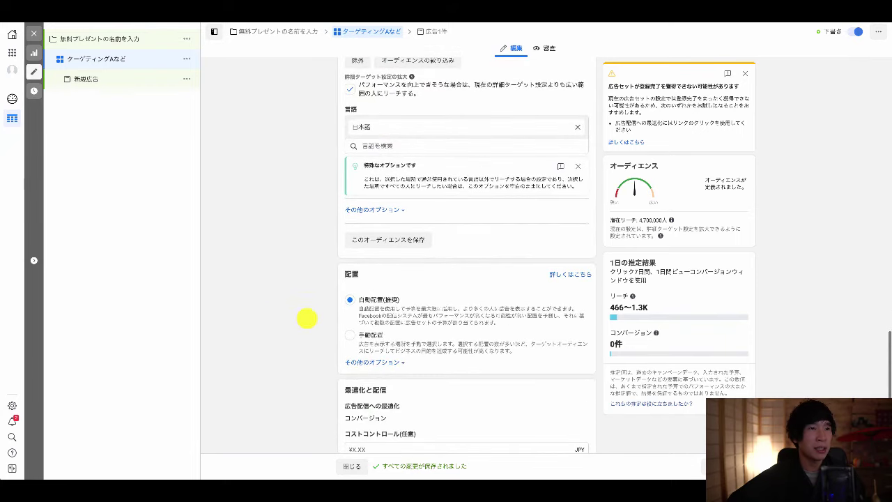
scroll(309, 313, "down", 1)
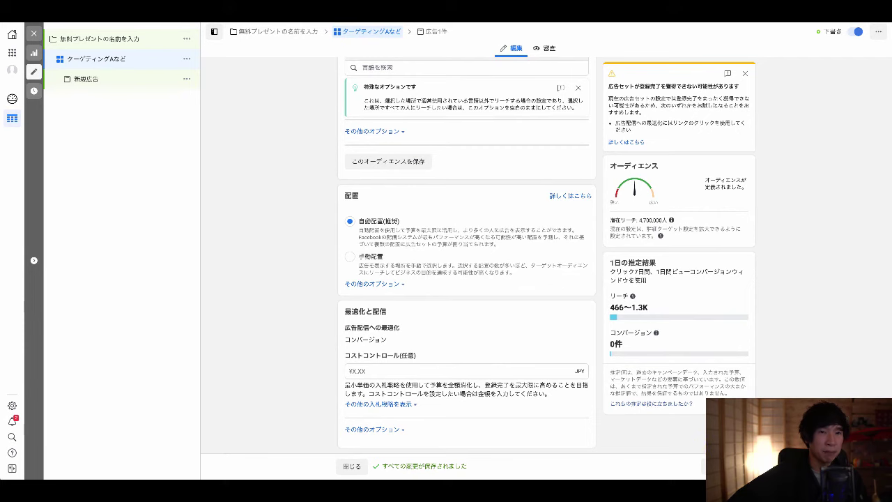
left_click(738, 465)
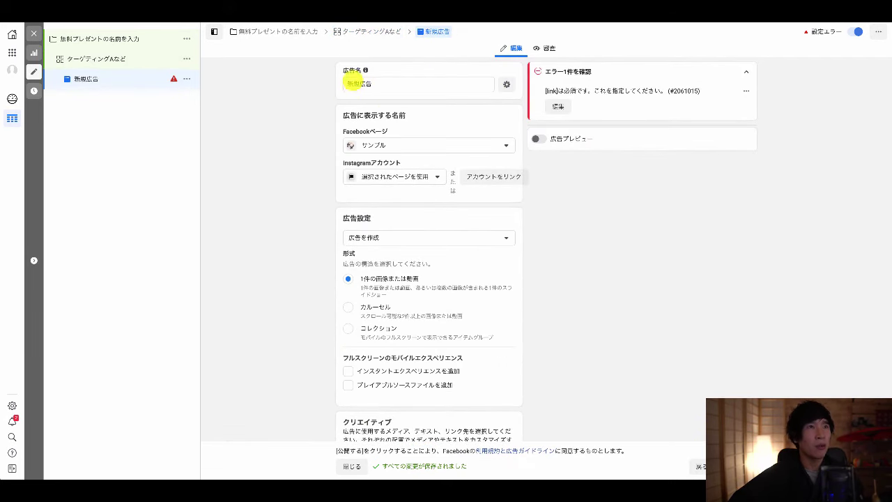
Rename the ad as 画像A
left_click(359, 83)
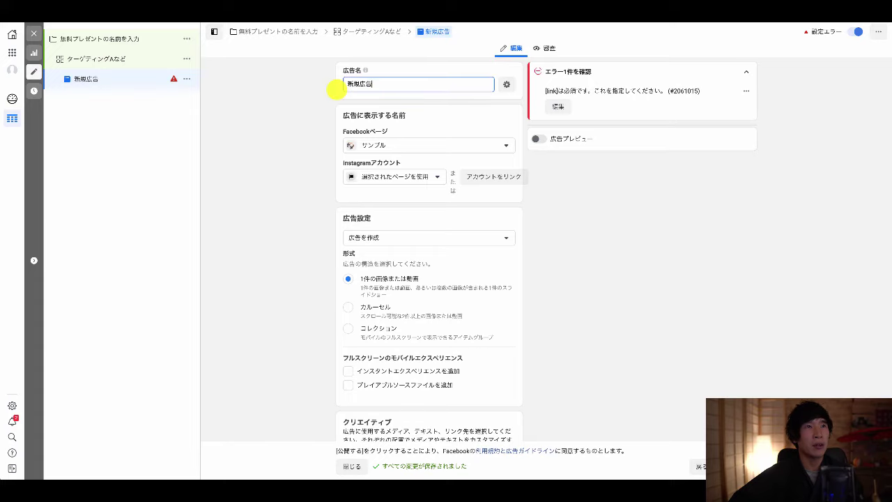
key("BackSpace")
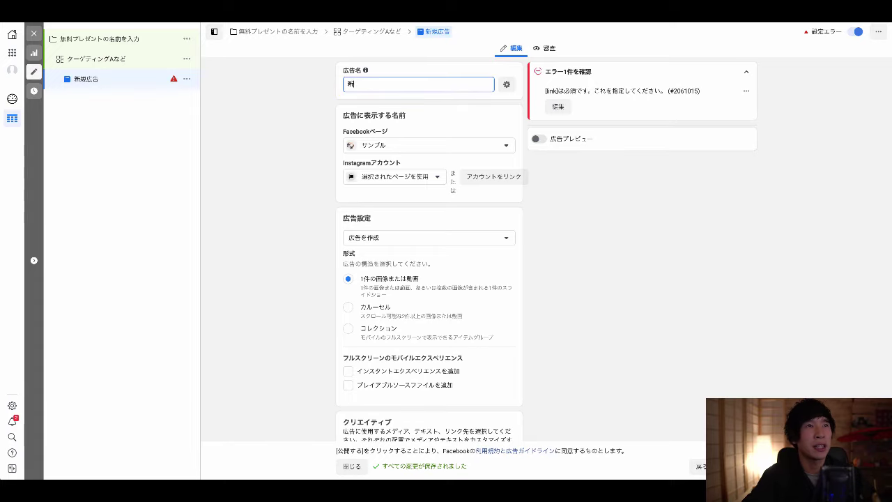
key("BackSpace")
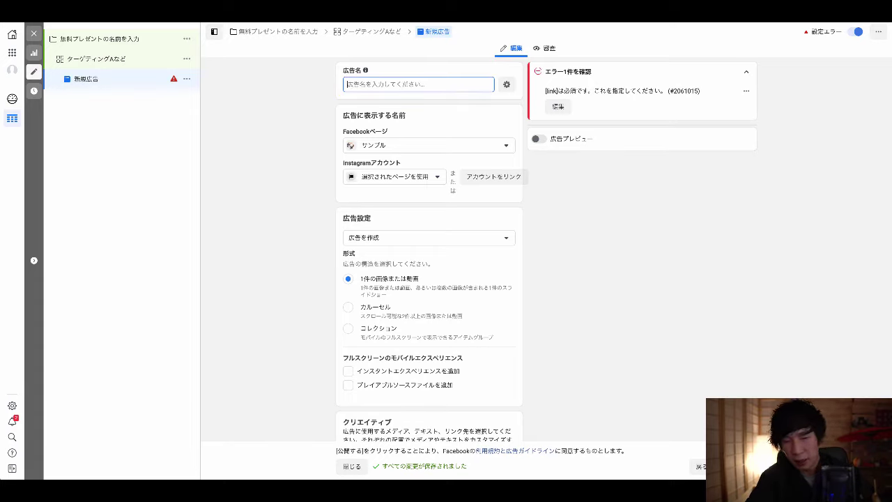
type("ga")
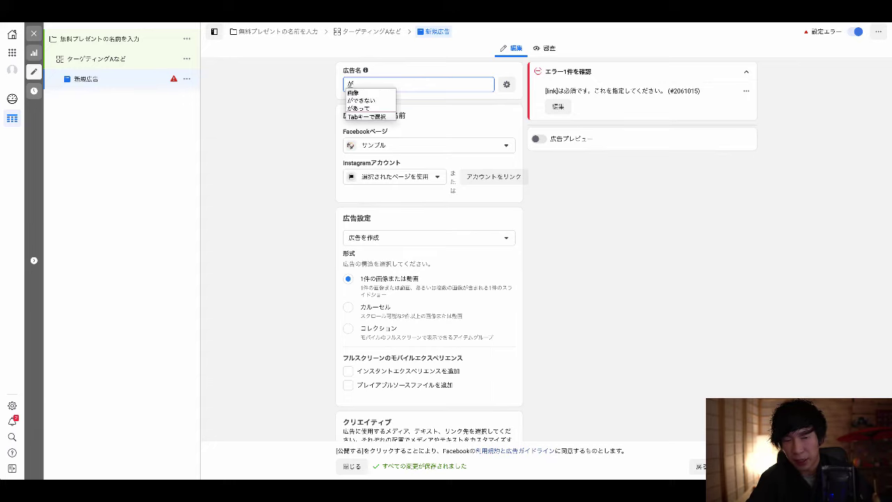
type("zou")
key("Return")
type("A")
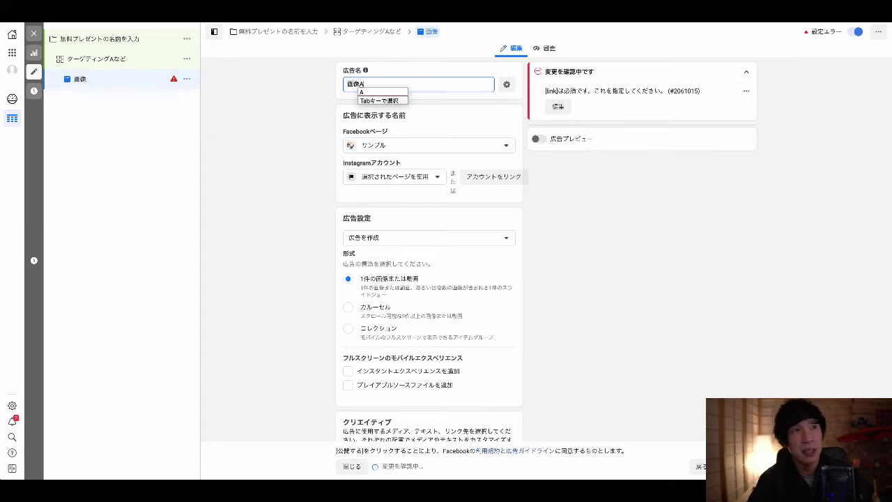
key("Return")
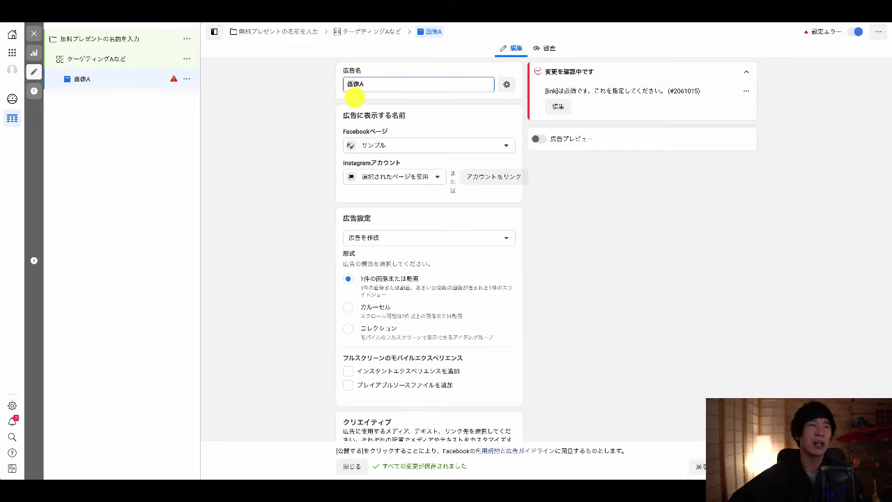
double_click(356, 84)
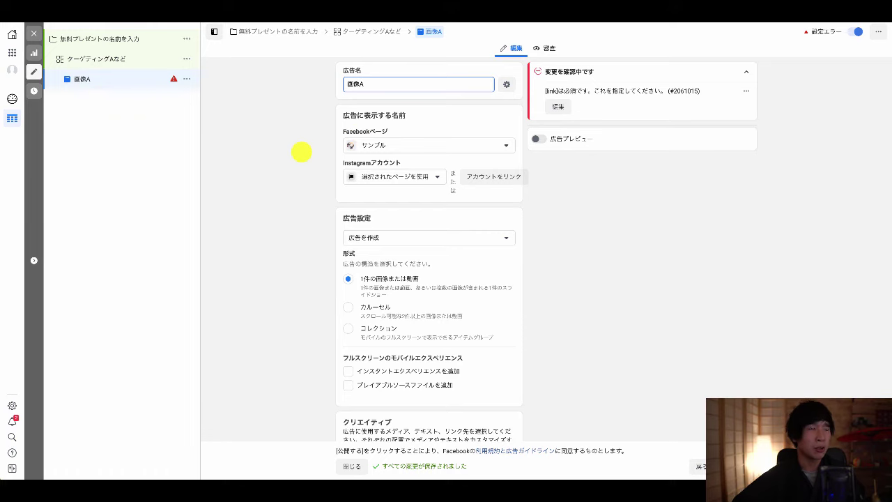
Start adding an image to the ad's creative and switch the image source to ストック写真
scroll(293, 155, "down", 1)
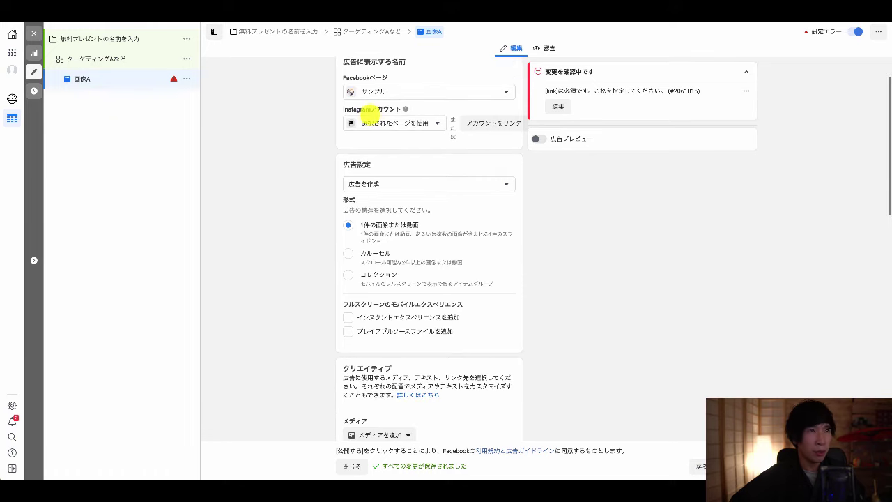
scroll(234, 147, "down", 1)
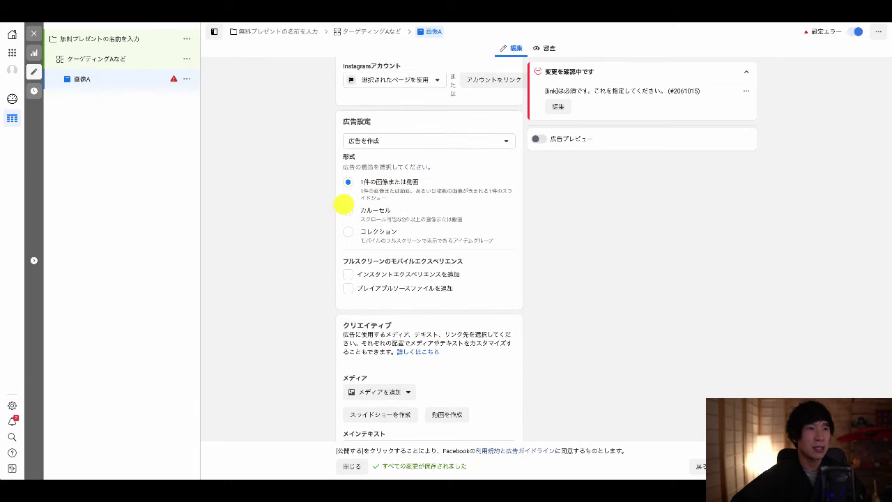
scroll(344, 204, "down", 2)
scroll(344, 204, "down", 1)
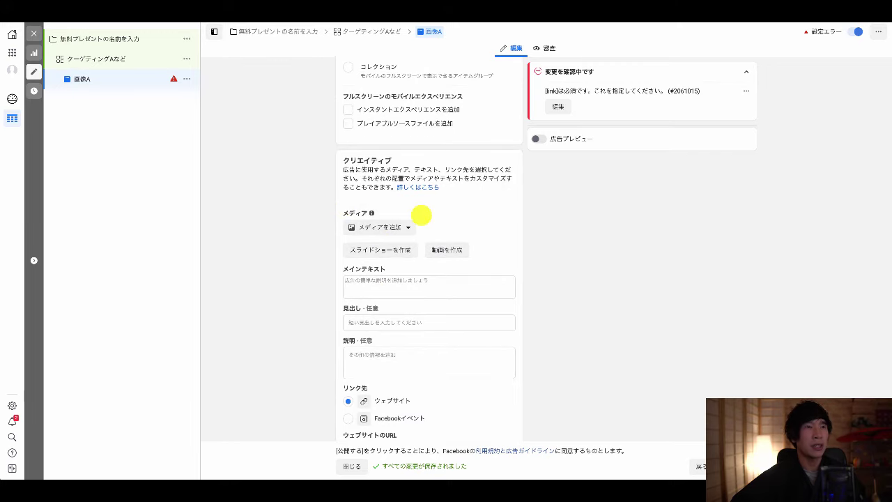
scroll(421, 215, "up", 3)
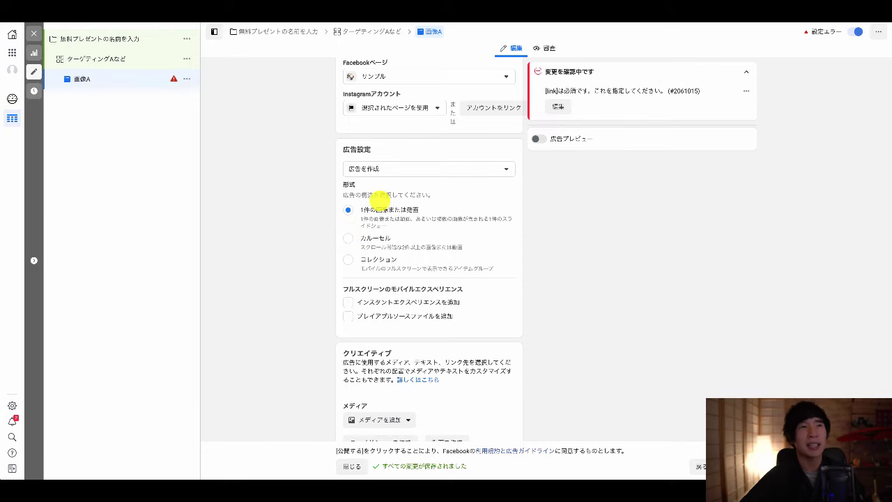
scroll(379, 200, "down", 3)
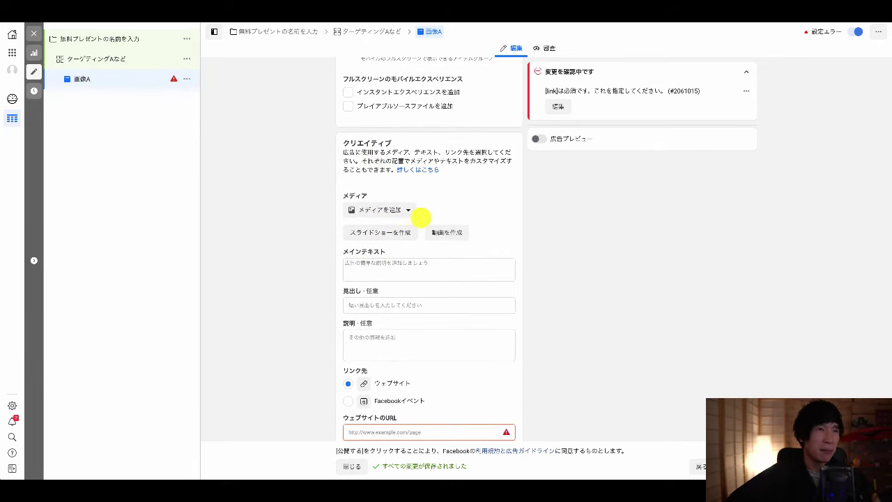
left_click(395, 209)
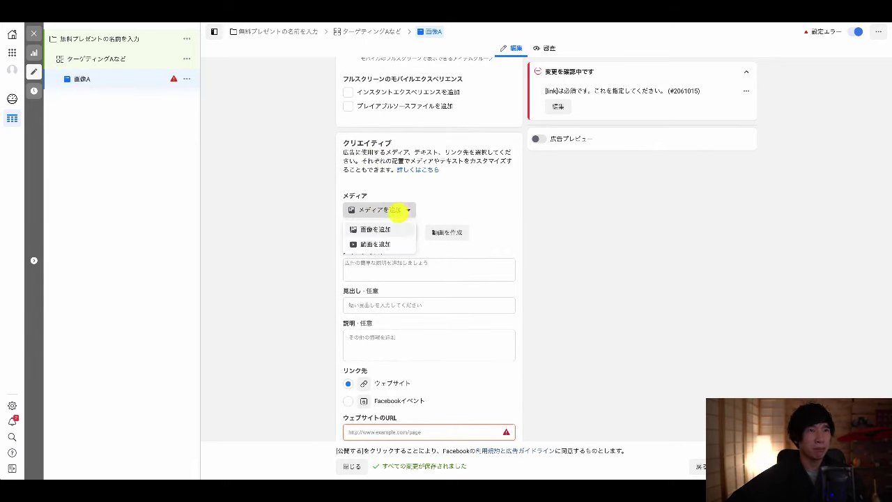
left_click(384, 228)
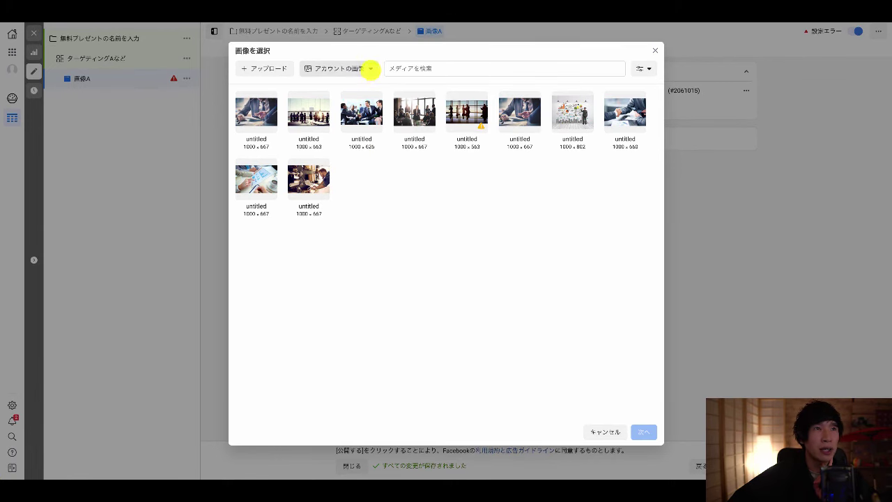
left_click(370, 69)
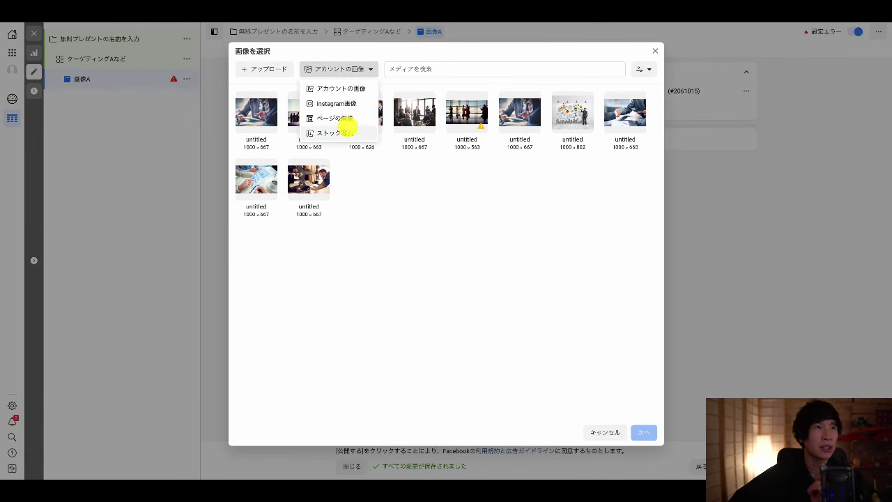
left_click(341, 132)
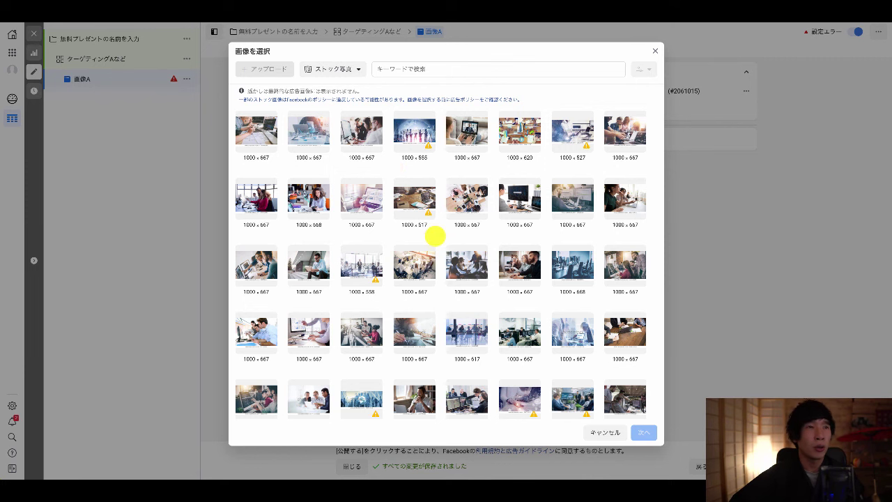
scroll(434, 236, "down", 1)
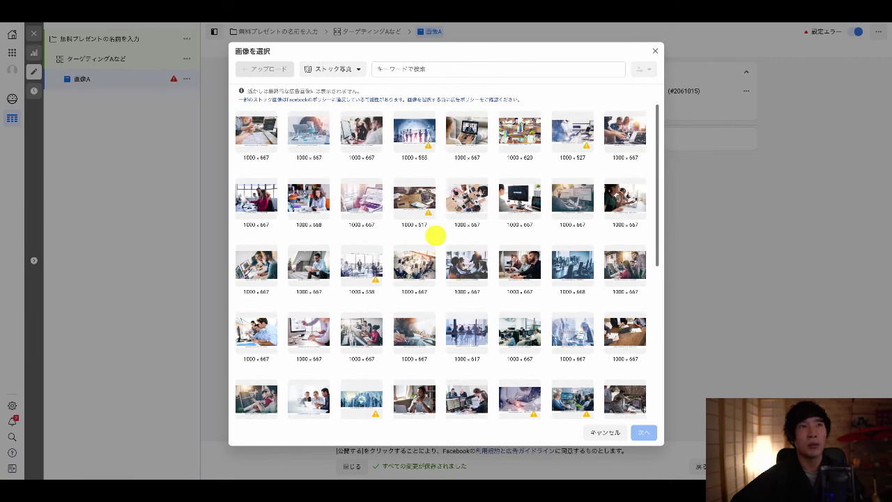
Search the stock photos for 美容 and add the 1000 × 694 portrait of a woman on a grey background to the ad
left_click(422, 67)
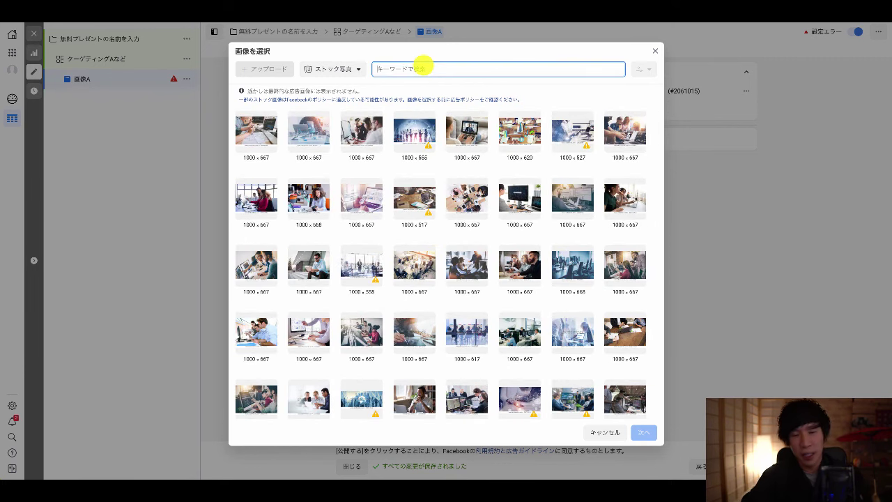
type("美容")
key("Return")
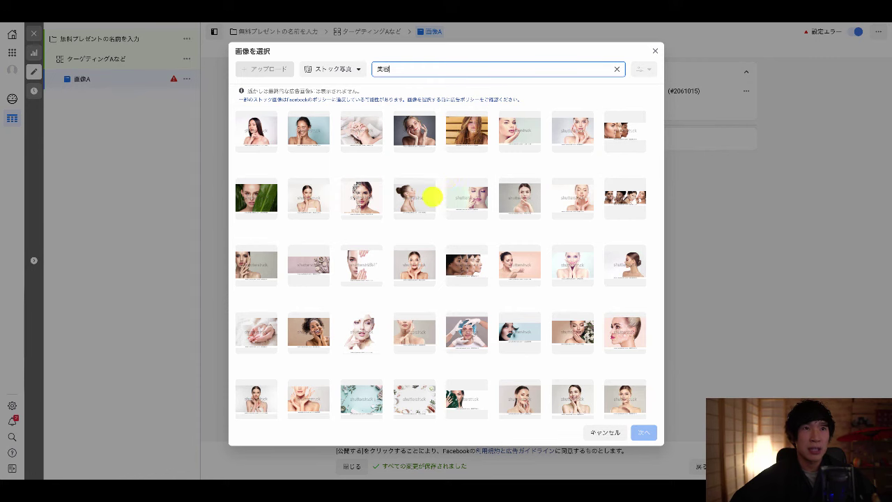
scroll(527, 232, "down", 1)
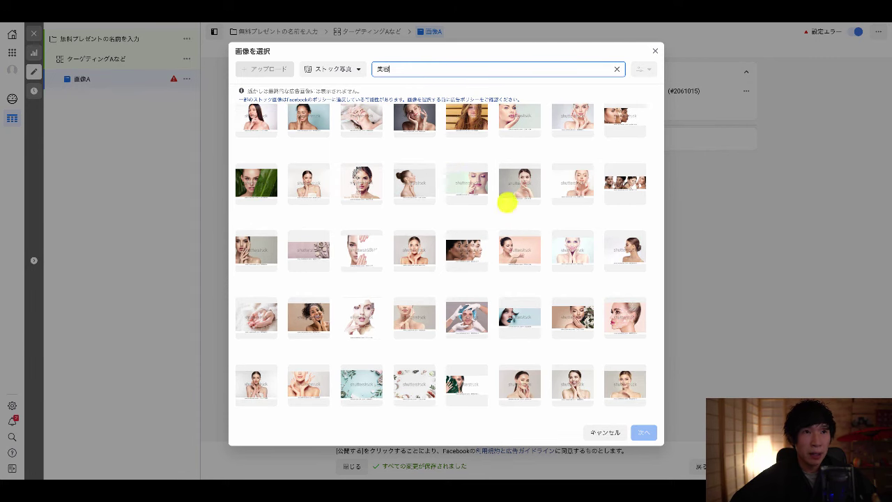
left_click(522, 177)
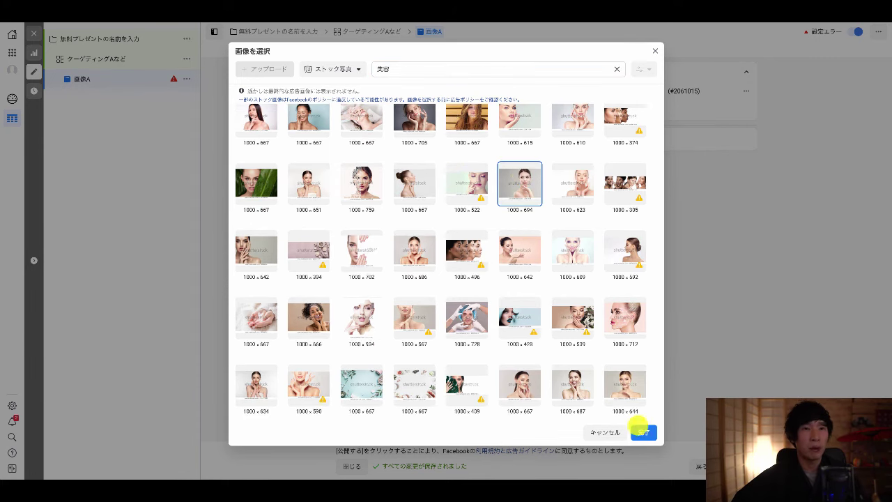
left_click(644, 432)
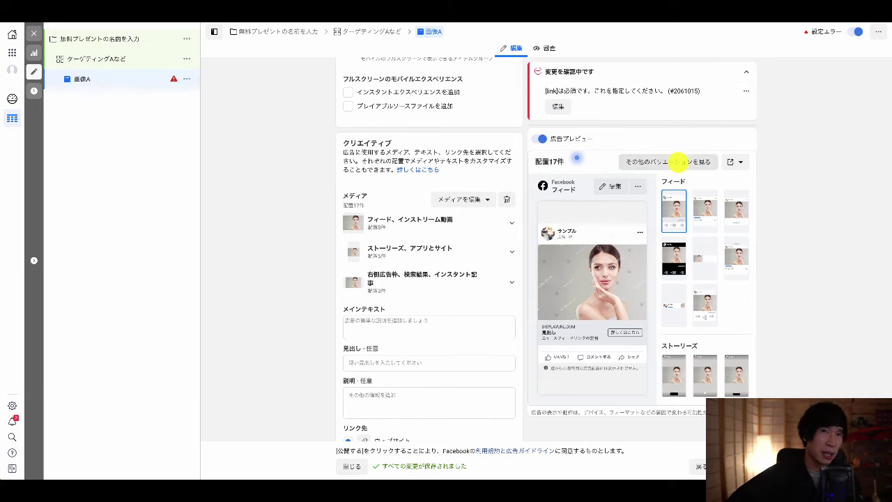
Examine how the ad looks across all available placements, then return to the ad's settings
left_click(678, 162)
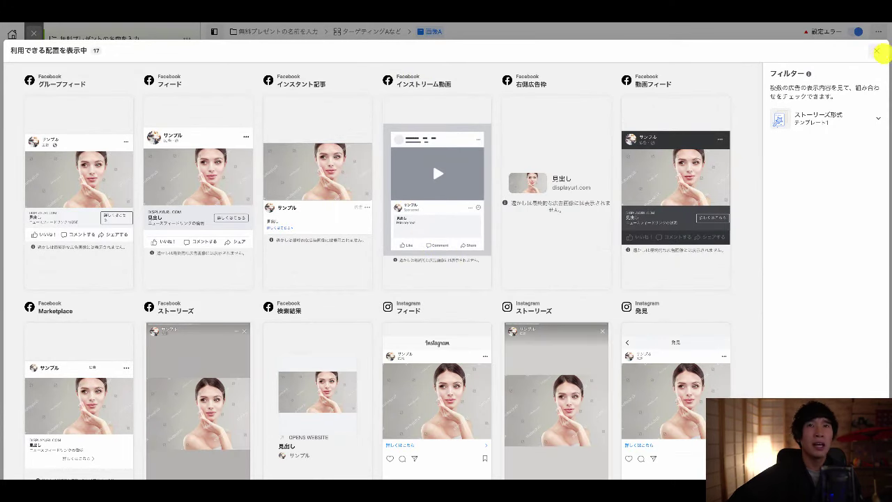
left_click(876, 51)
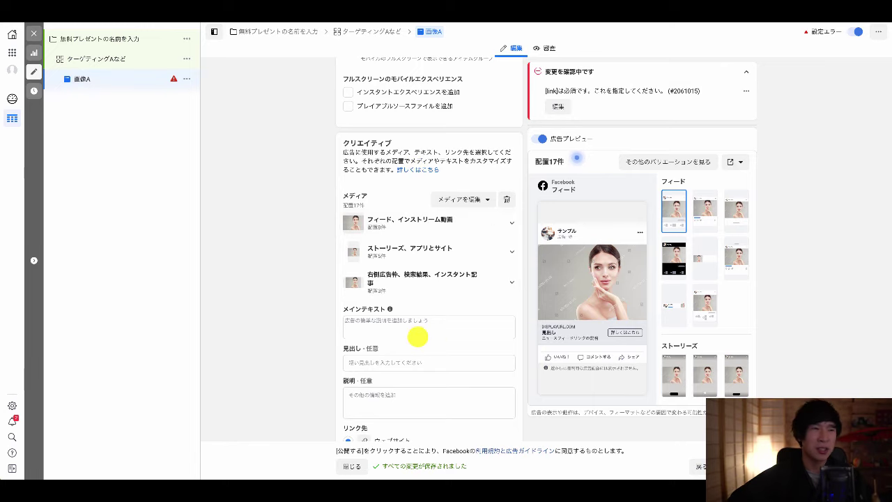
Enter ここに表示されます！ as the ad's main text
left_click(399, 323)
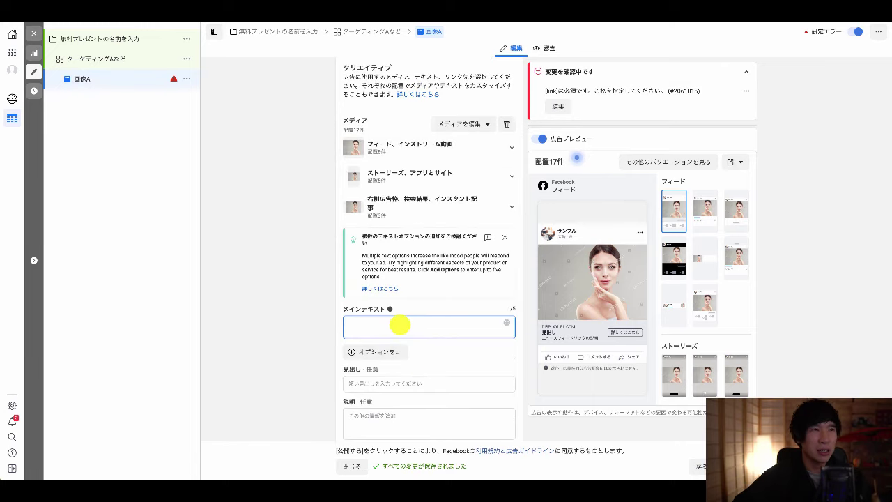
type("ここに")
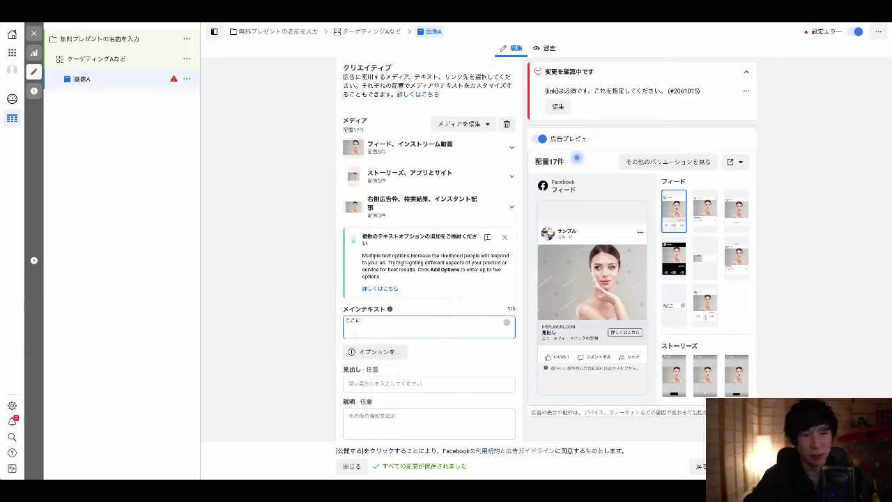
type("はじめ")
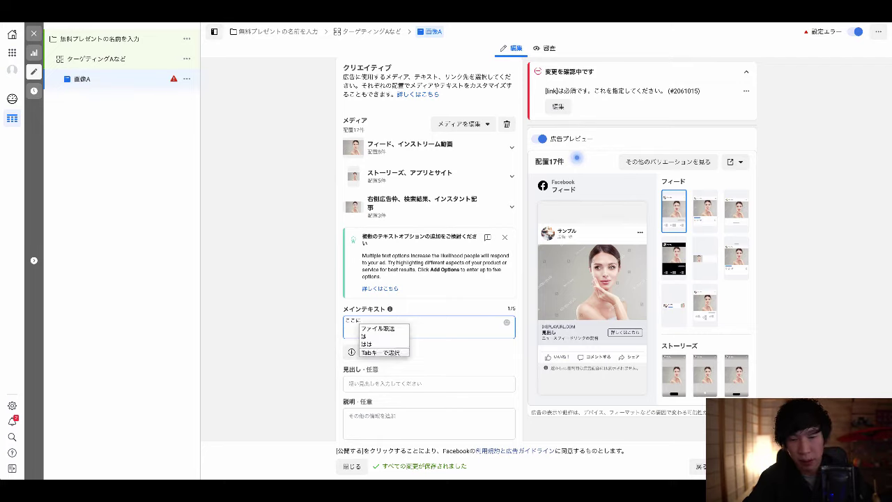
type("されます")
key("space")
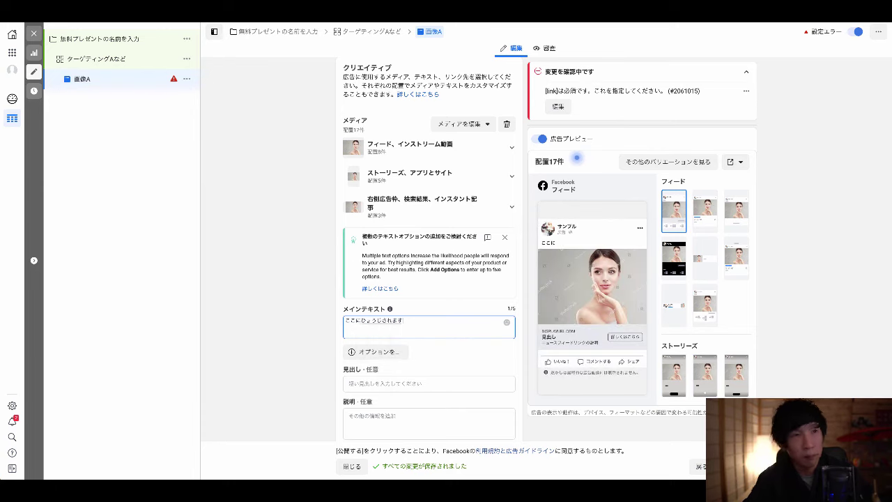
key("Return")
type("！")
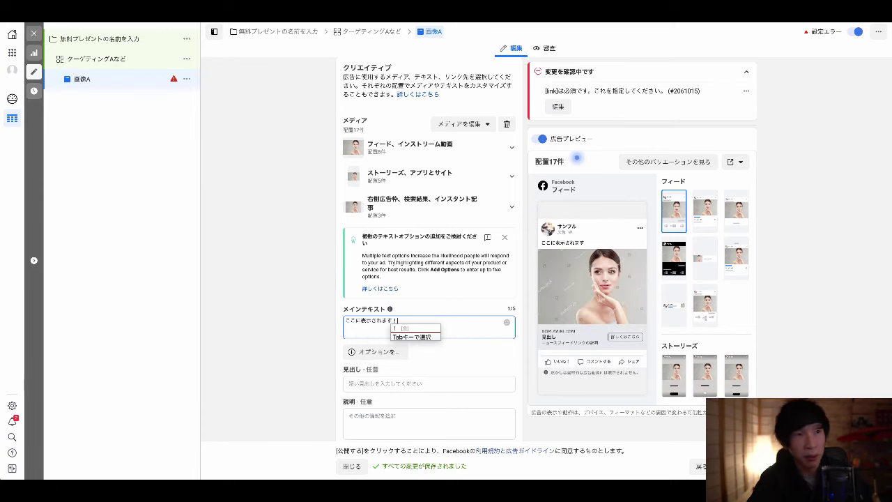
key("Return")
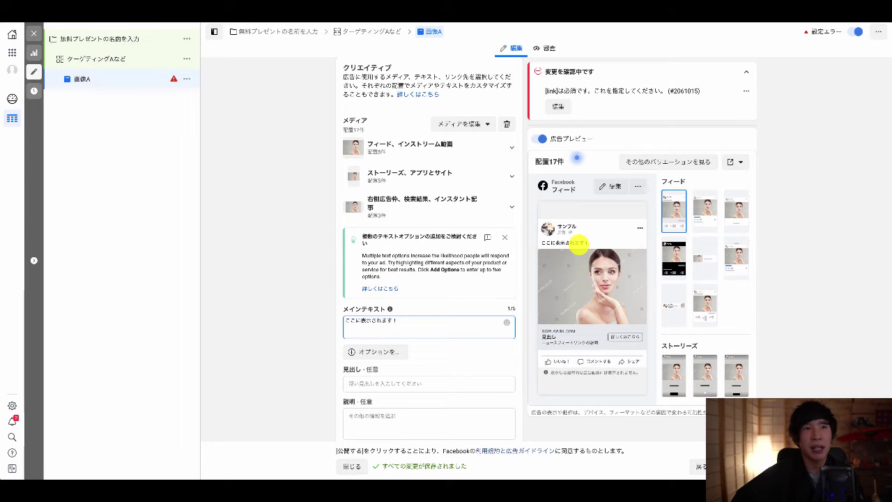
Enter 見出しはここ！ as the ad's headline
left_click(382, 383)
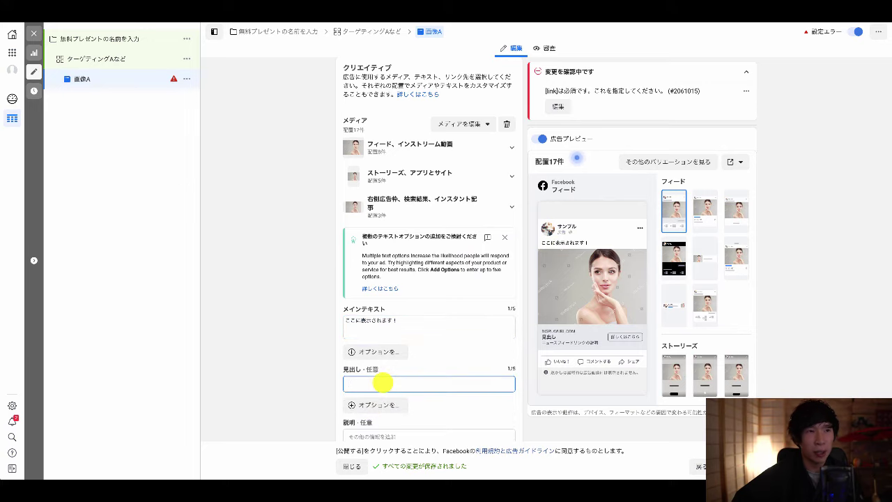
type("見出し")
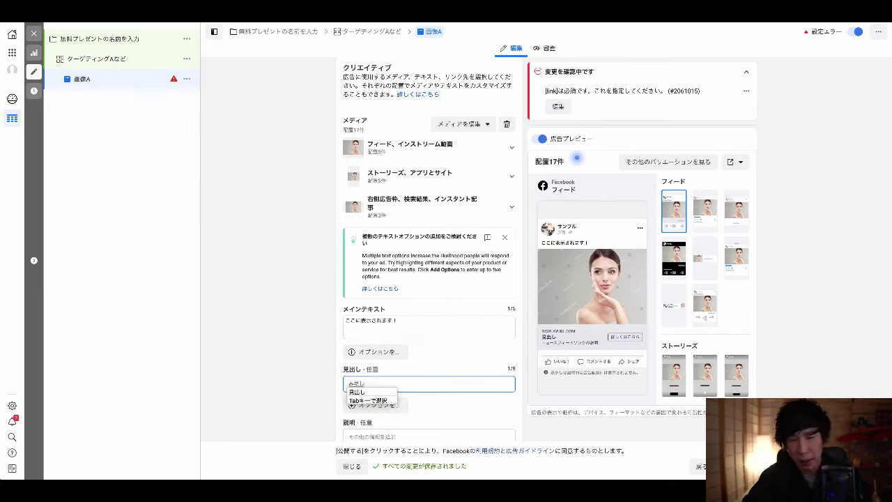
type("はここ")
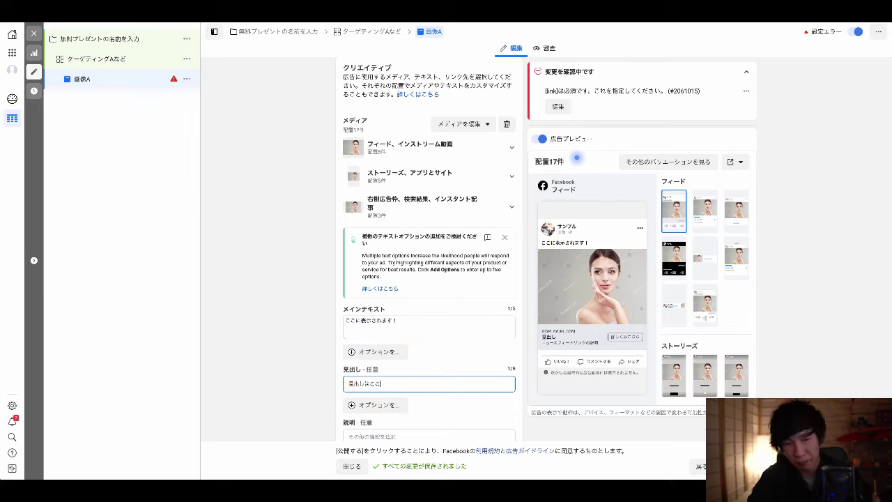
type("！")
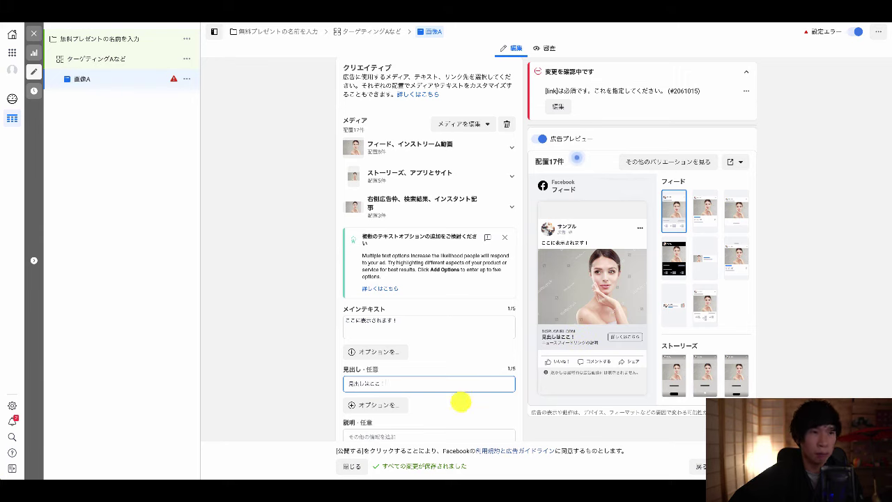
Enter 説明はここ！ as the ad's description
scroll(460, 410, "down", 2)
left_click(404, 381)
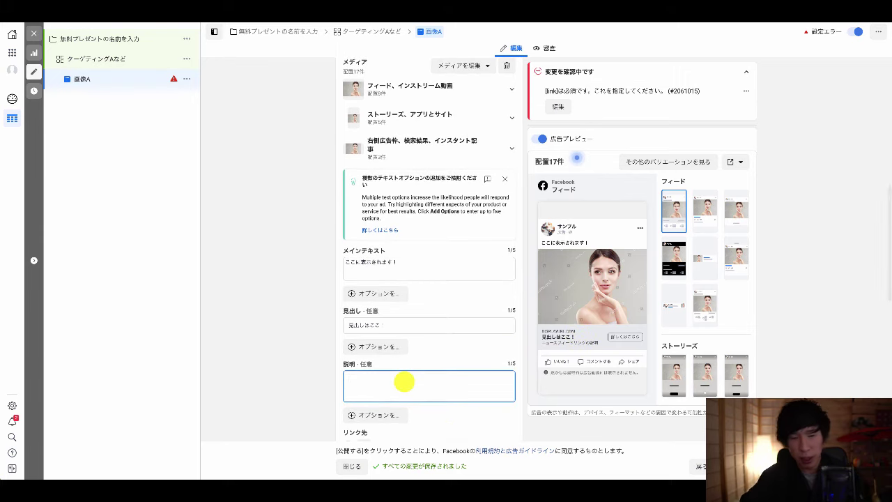
type("せつめいはここ")
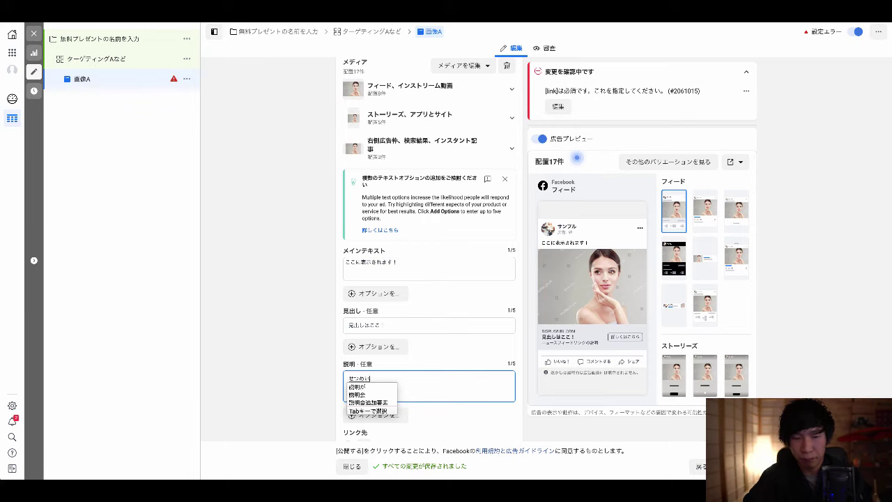
key("Return")
type("！")
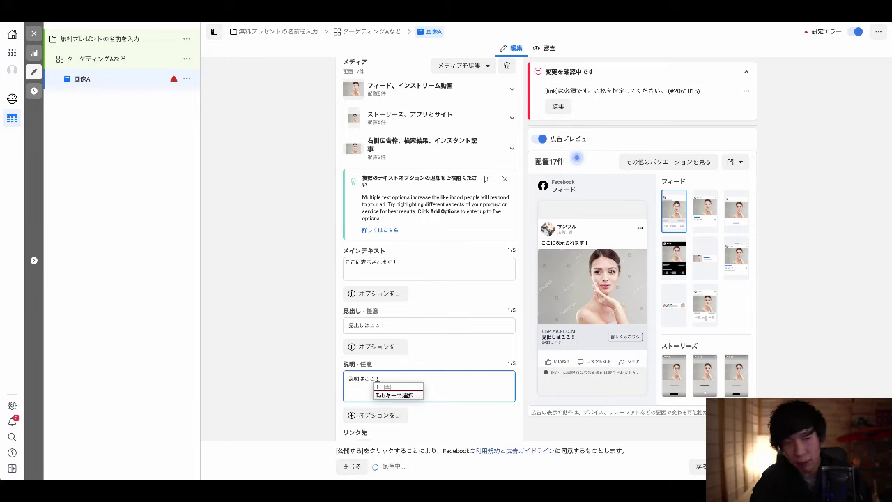
key("Return")
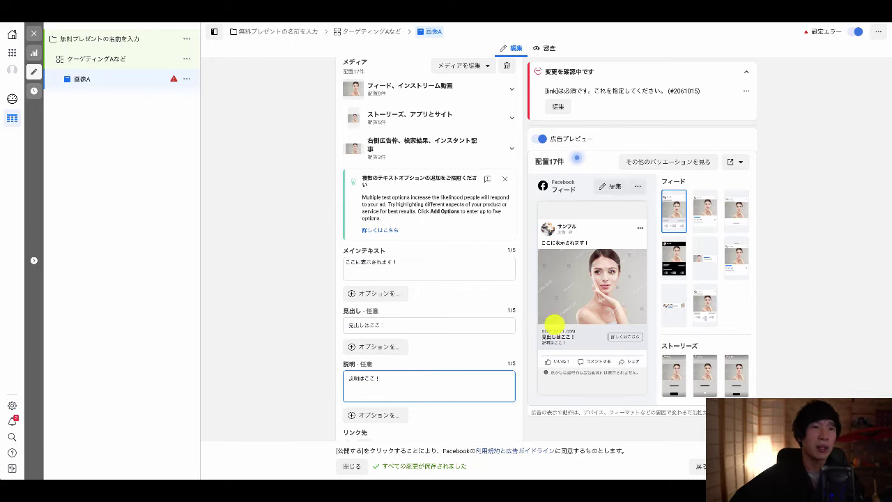
Enter the placeholder text オプトインページのURL as the website URL of the ad's link destination
scroll(423, 370, "down", 3)
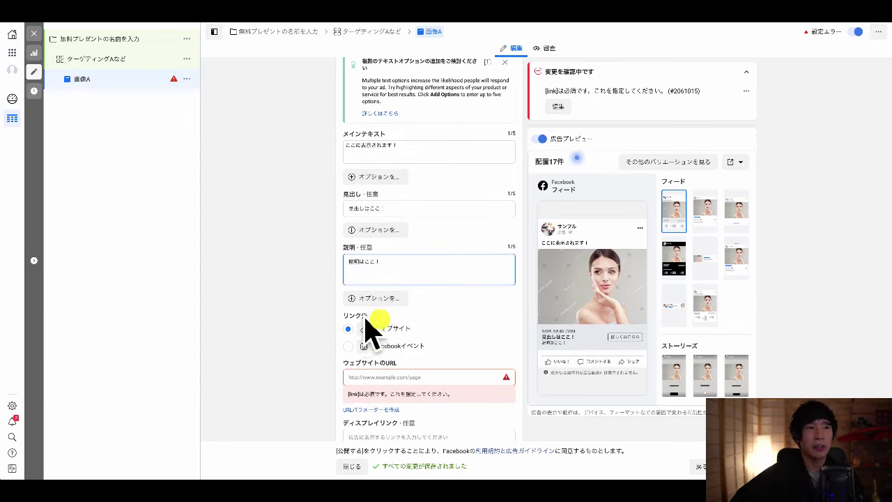
left_click(395, 377)
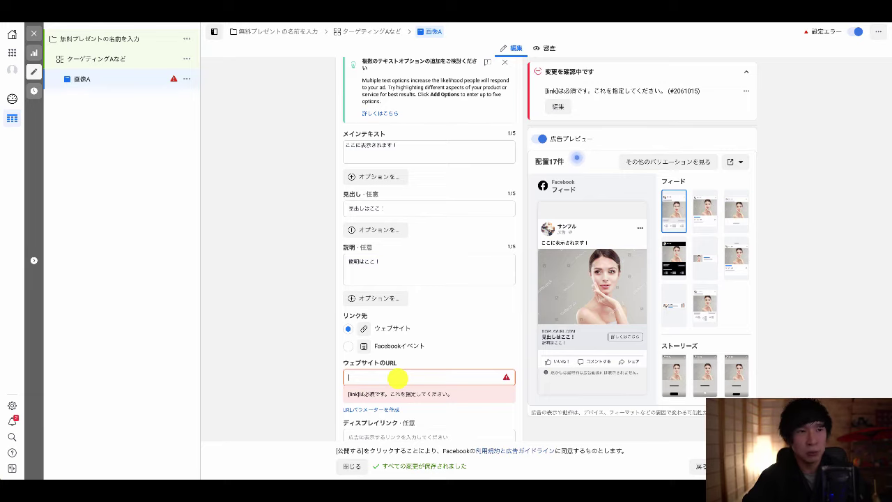
type("おぷと")
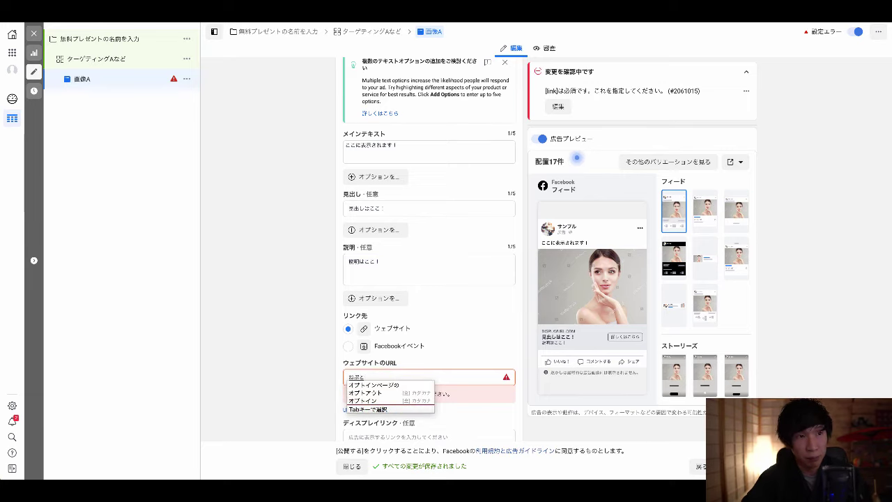
key("Tab")
key("Return")
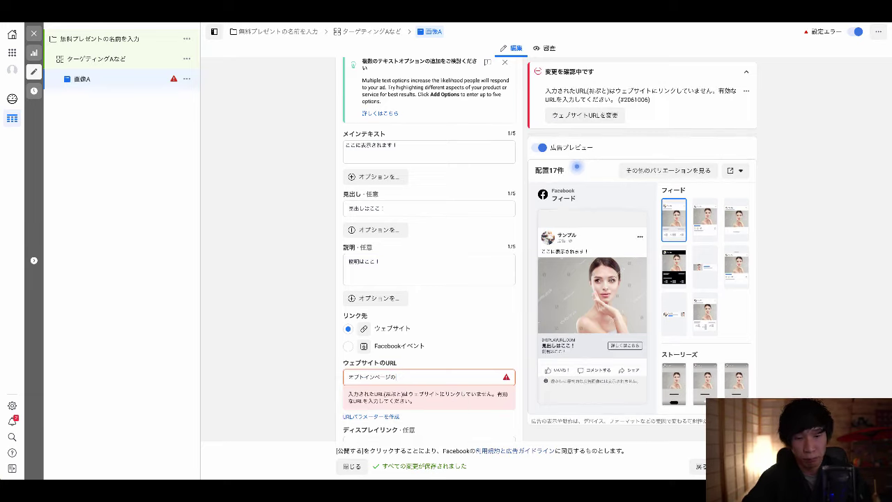
type("url")
key("Return")
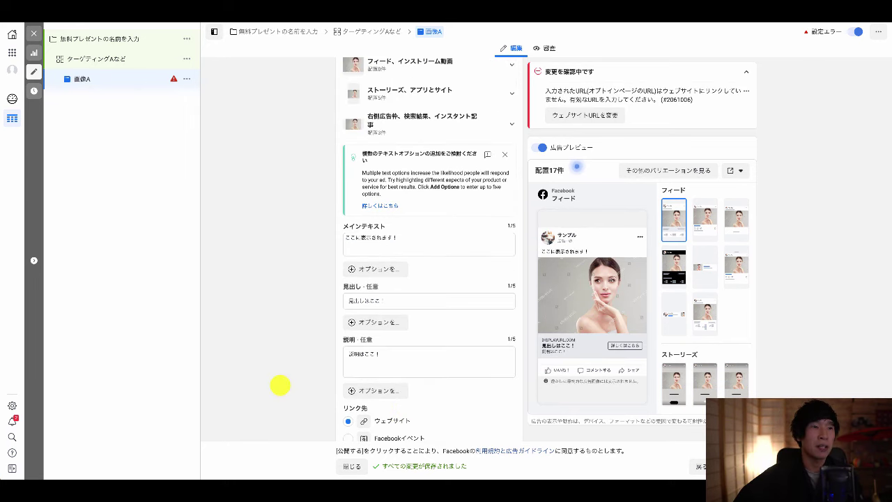
scroll(279, 384, "down", 3)
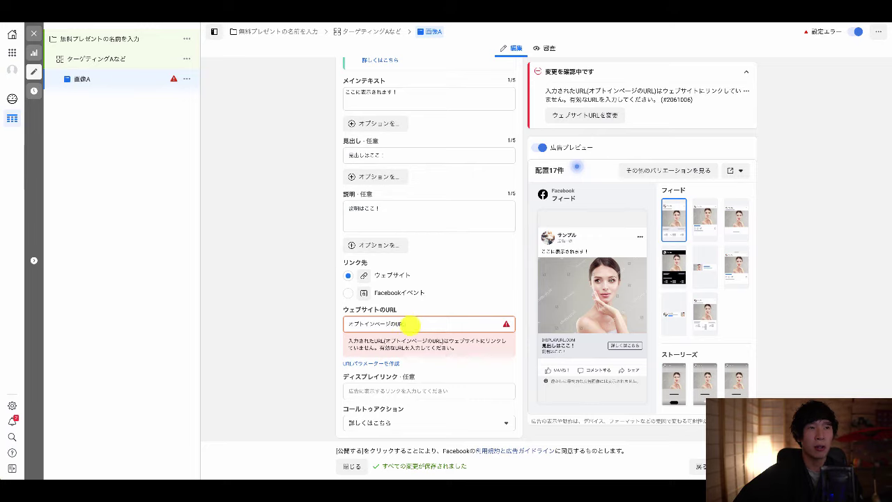
triple_click(337, 323)
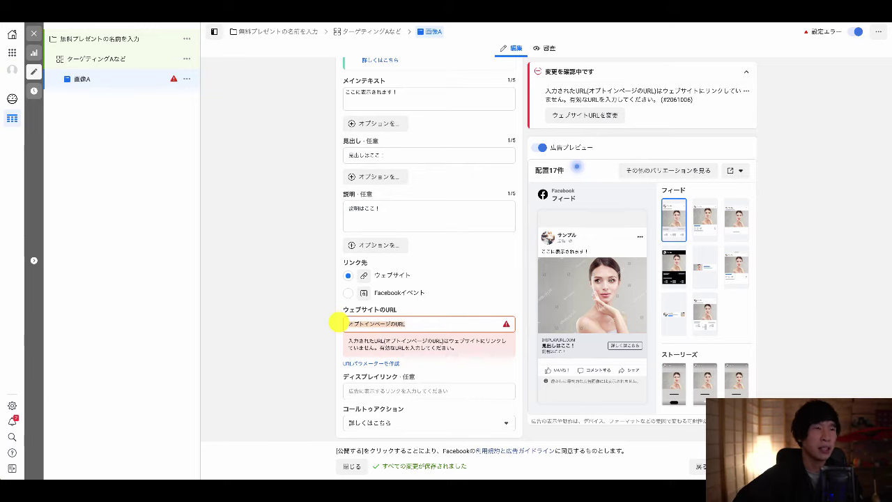
scroll(318, 342, "down", 2)
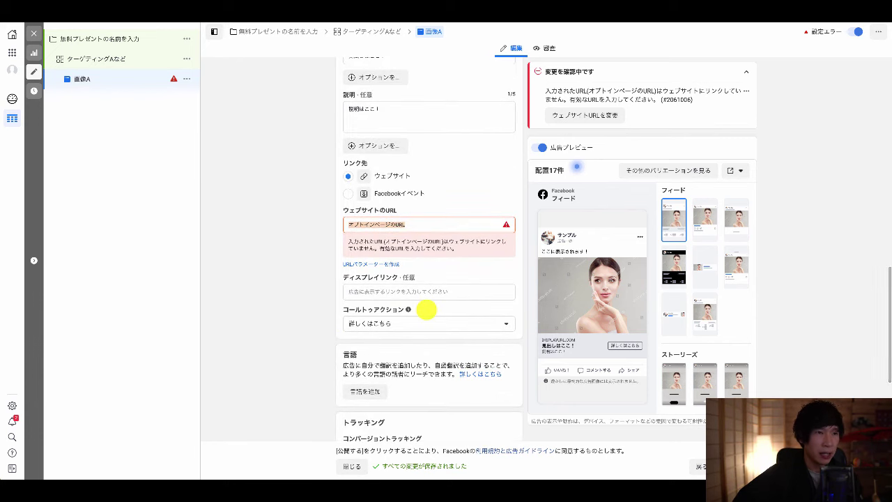
scroll(426, 308, "down", 4)
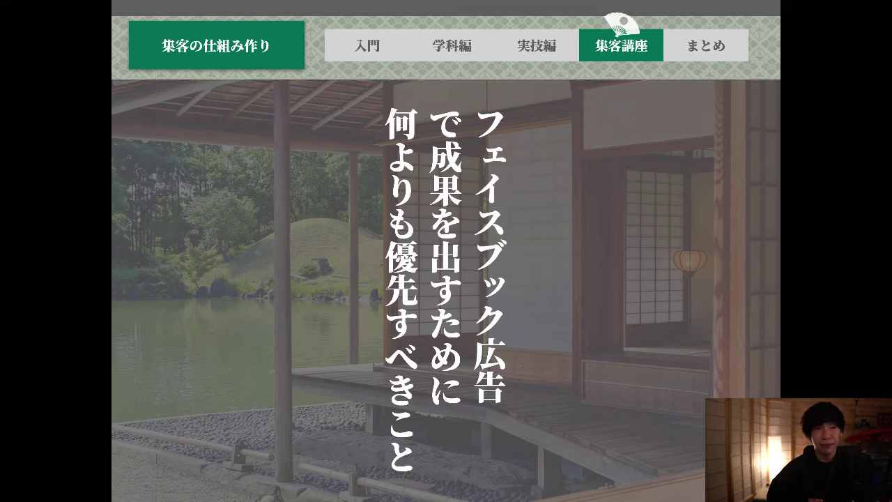
key("Right")
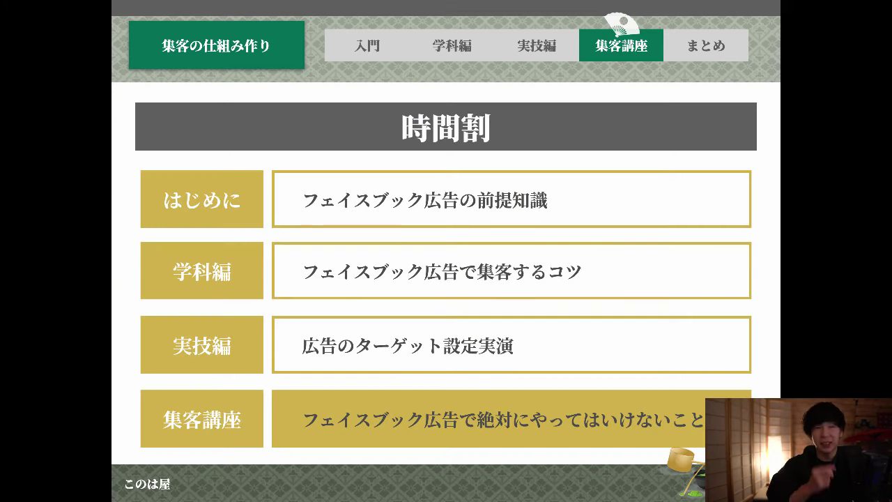
key("Right")
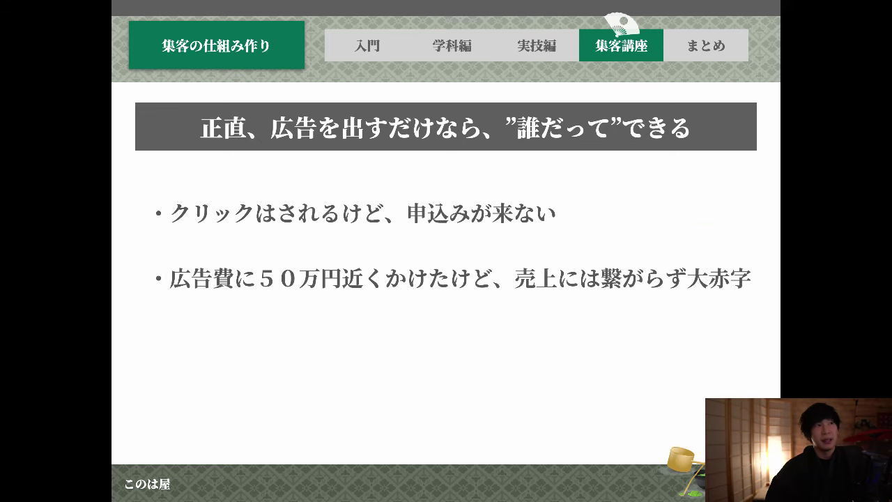